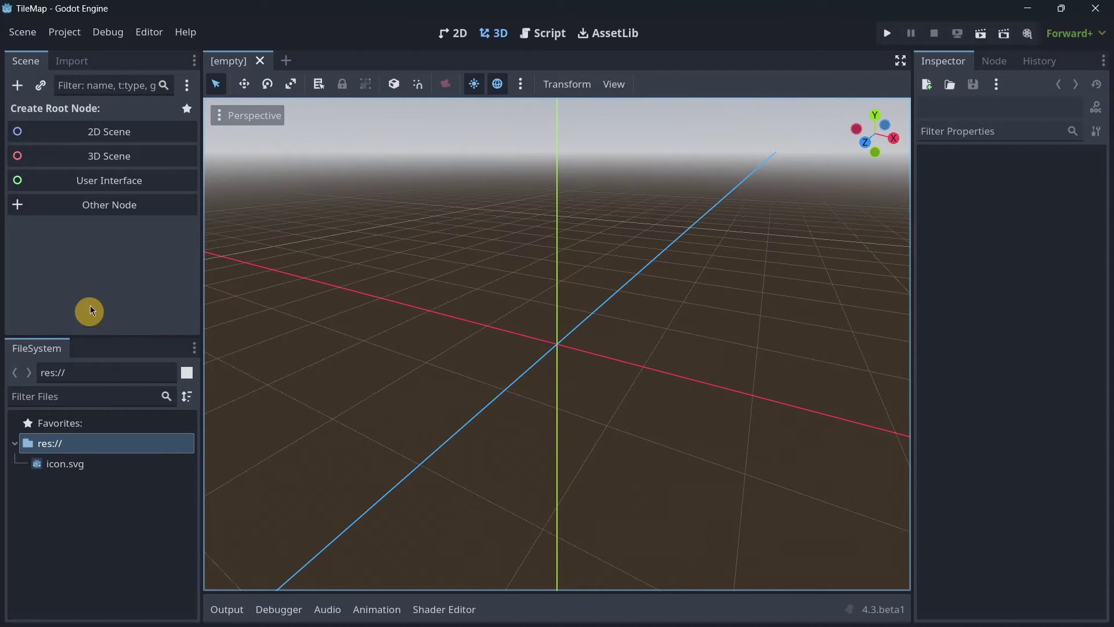
# - Create a 2D scene, rename its Node2D root to Main, and save it as main.tscn
pyautogui.click(73, 130)
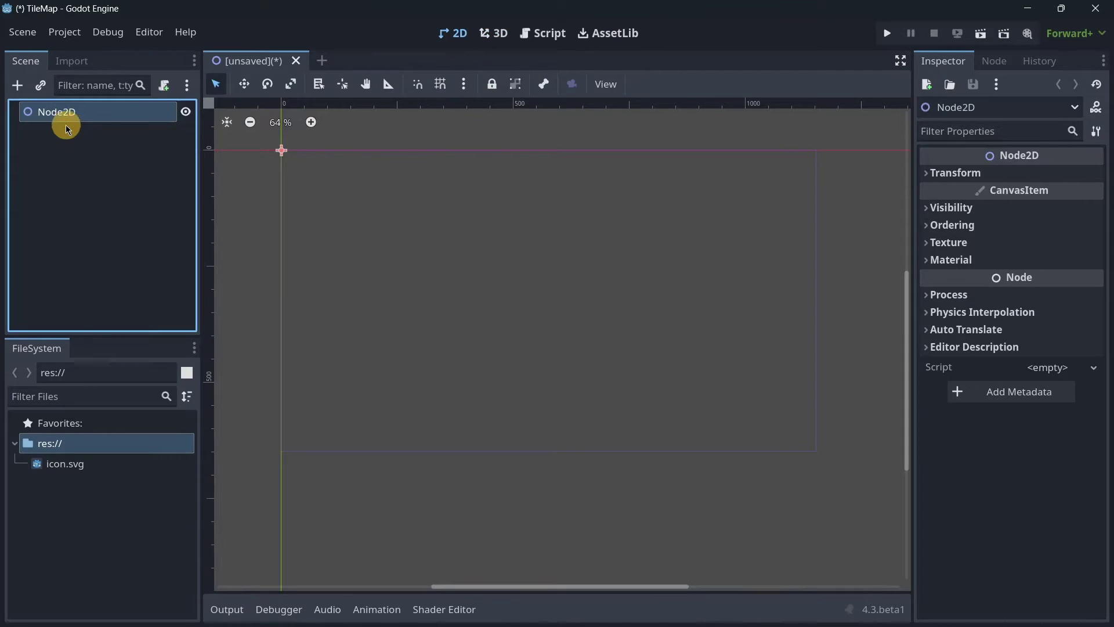
pyautogui.doubleClick(75, 113)
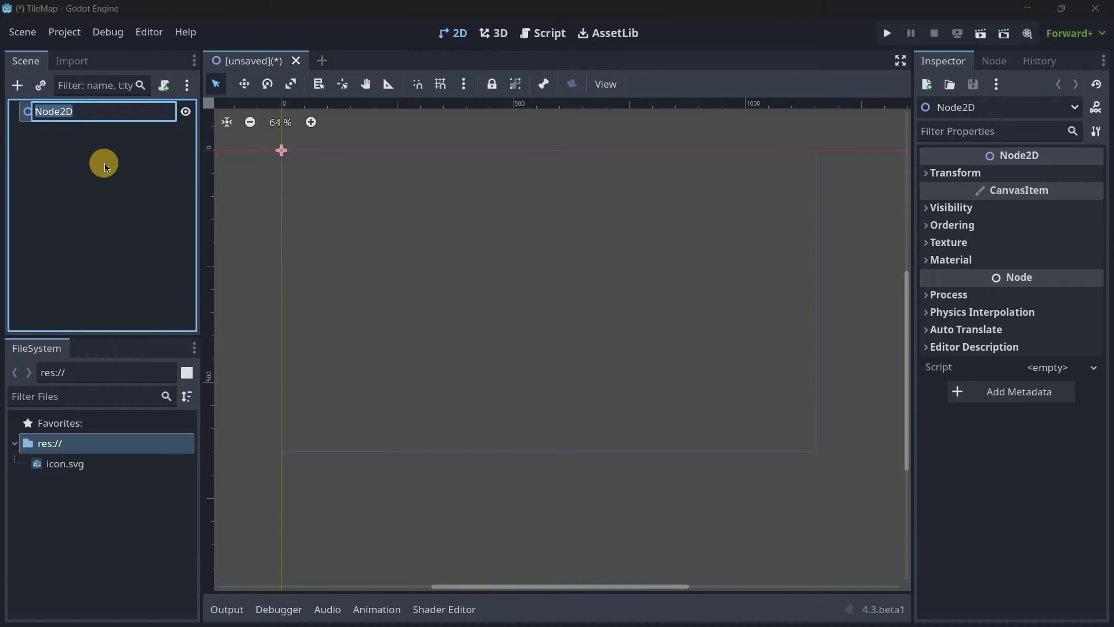
pyautogui.write('Main')
pyautogui.press('Return')
pyautogui.hotkey('ctrl', 's')
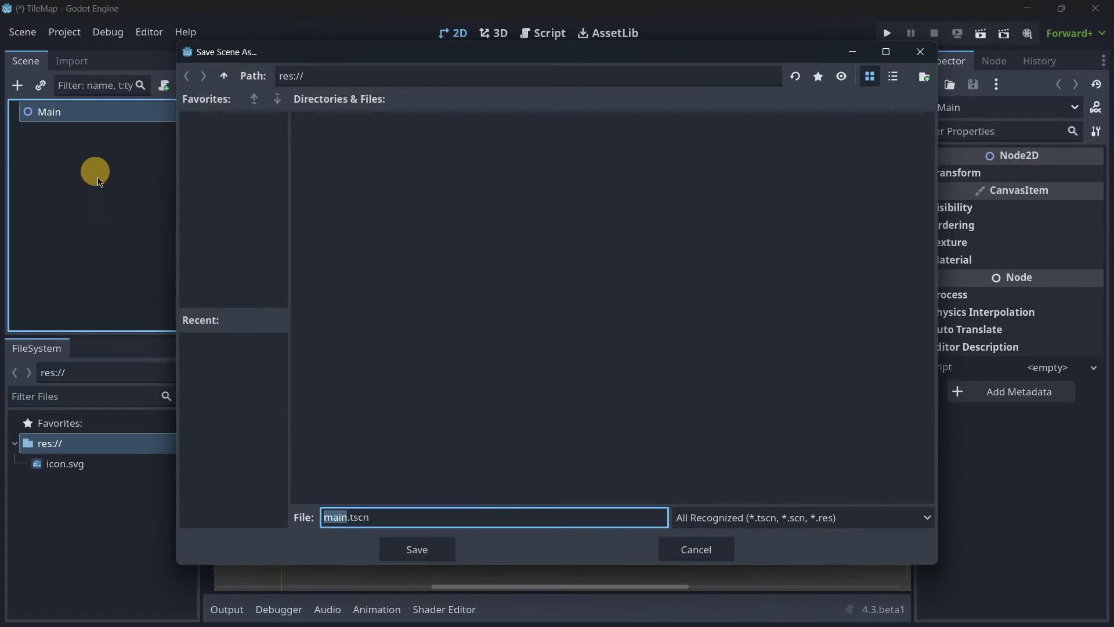
pyautogui.click(409, 548)
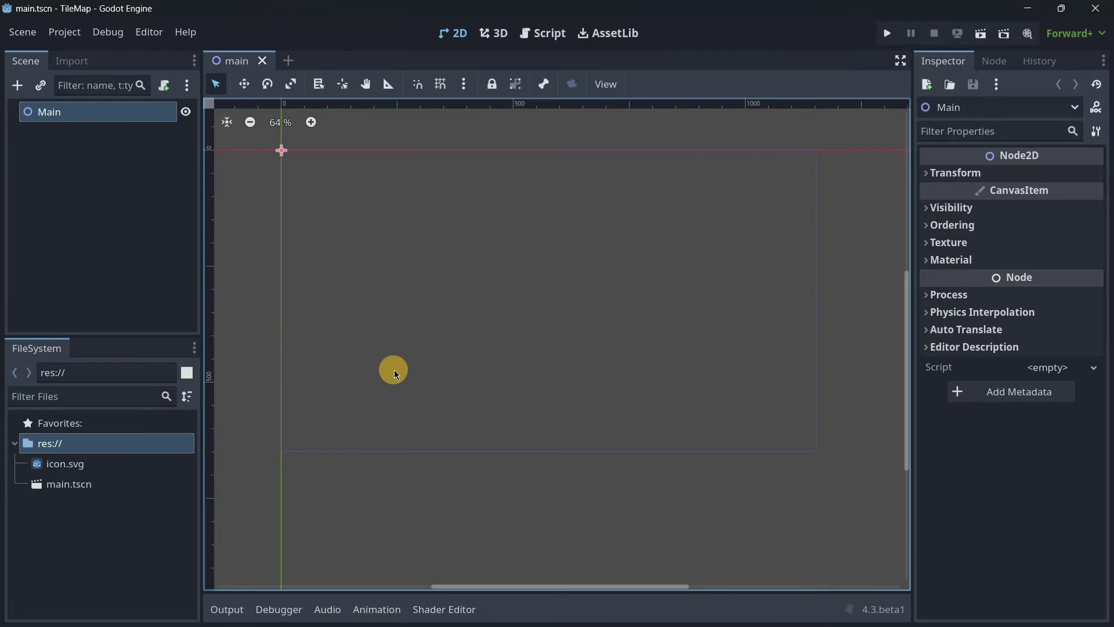
# - Add a TileMap child node under Main, found by searching 'tilemap'
pyautogui.click(18, 91)
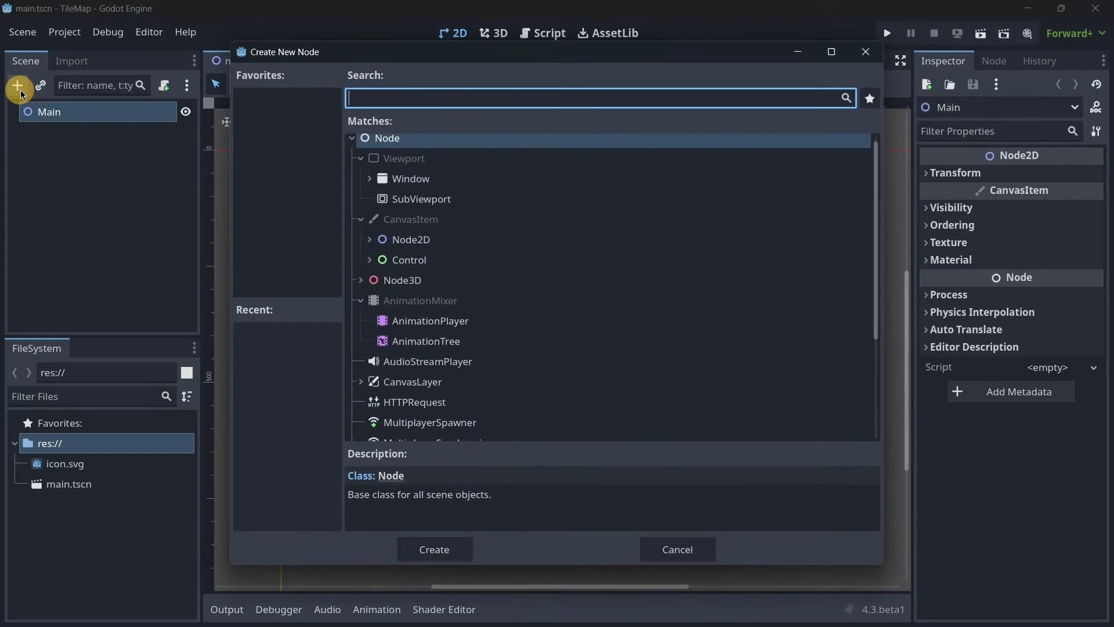
pyautogui.write('tile')
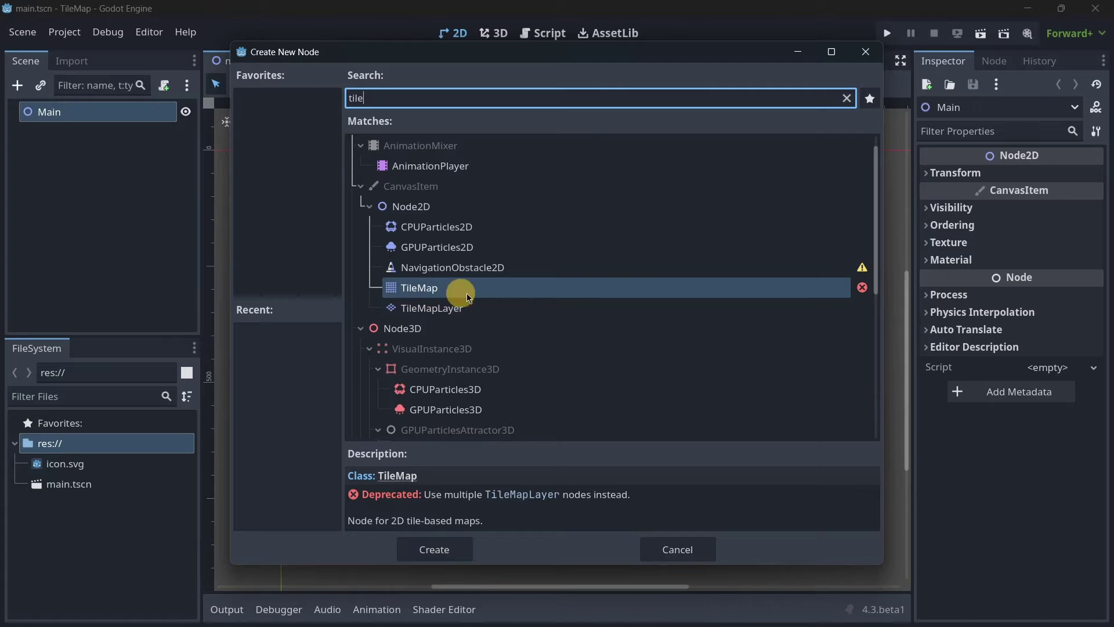
pyautogui.write('map')
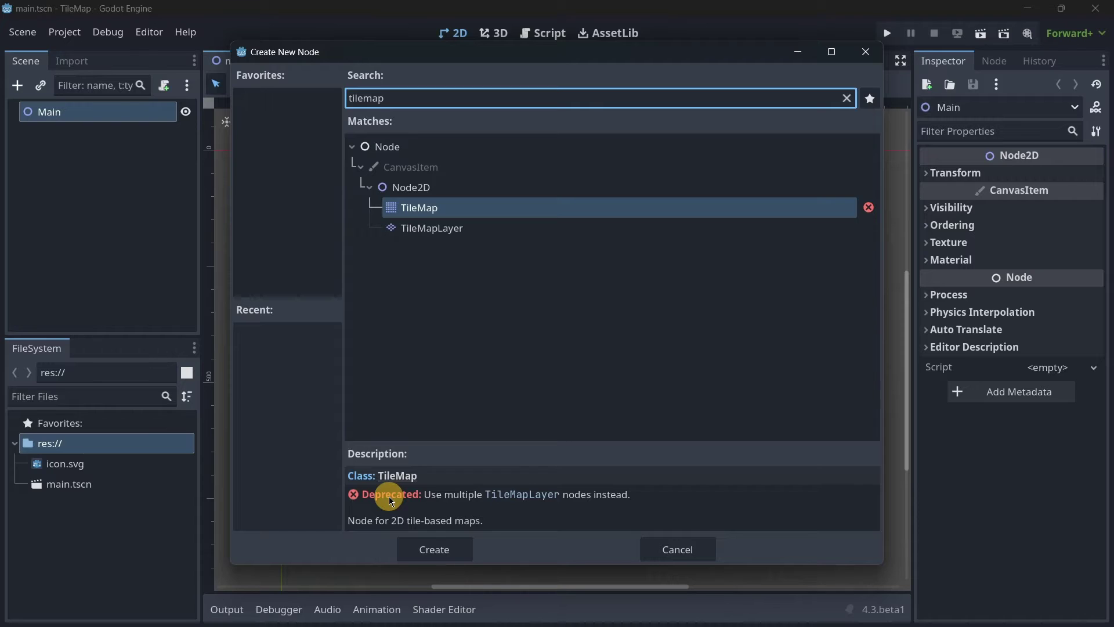
pyautogui.press('Down')
pyautogui.press('Up')
pyautogui.press('Down')
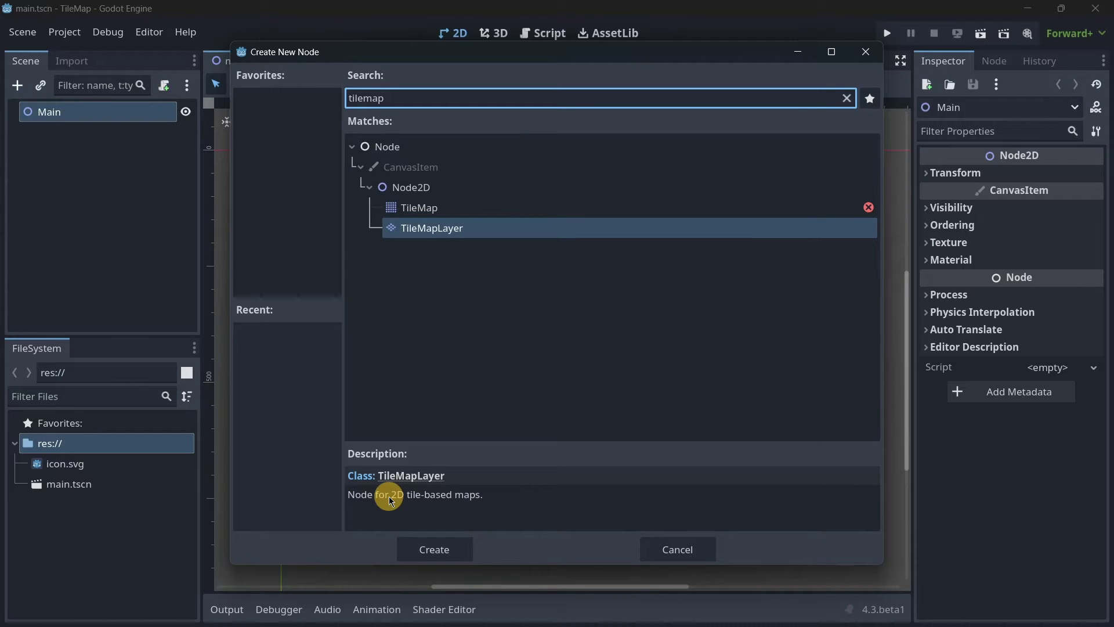
pyautogui.press('Up')
pyautogui.press('Return')
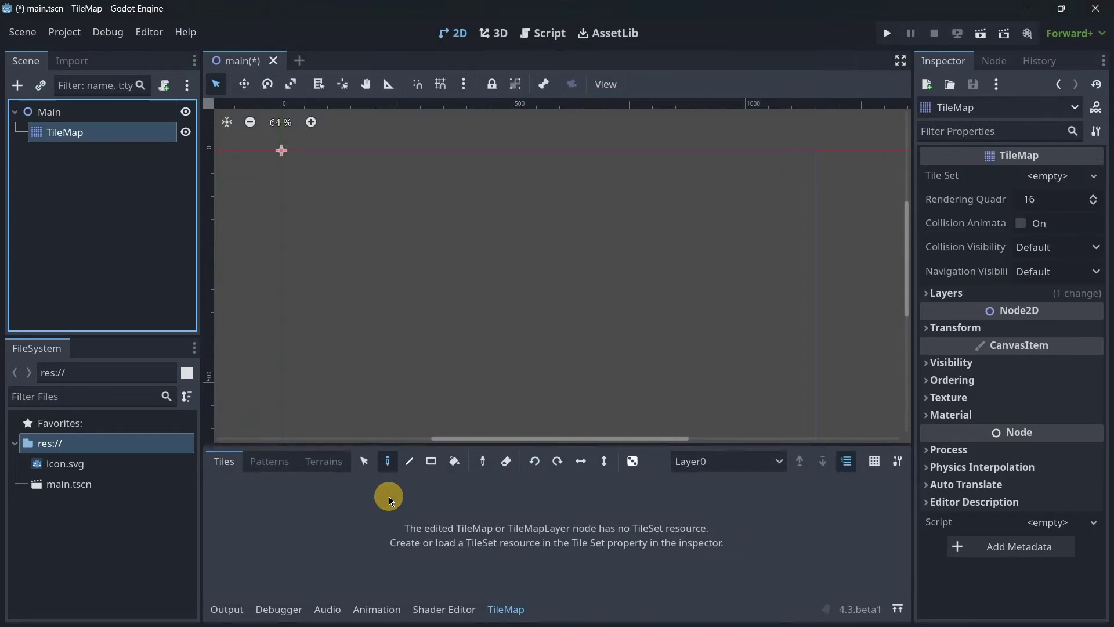
# - Add a TileMapLayer child node under Main as well
pyautogui.click(42, 114)
pyautogui.hotkey('ctrl', 'a')
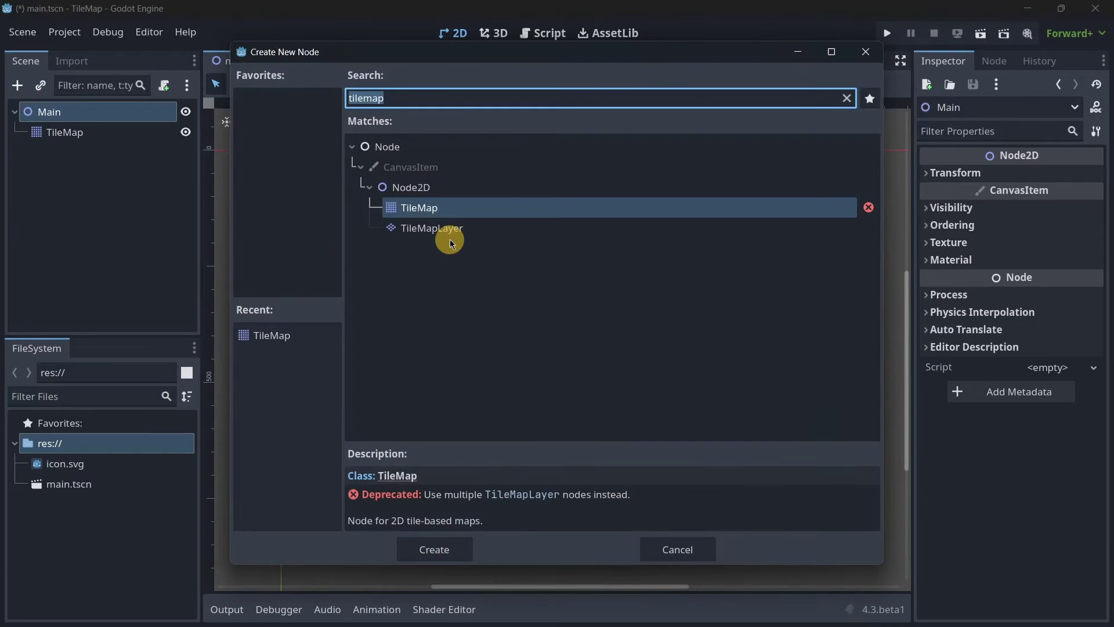
pyautogui.click(445, 227)
pyautogui.doubleClick(447, 224)
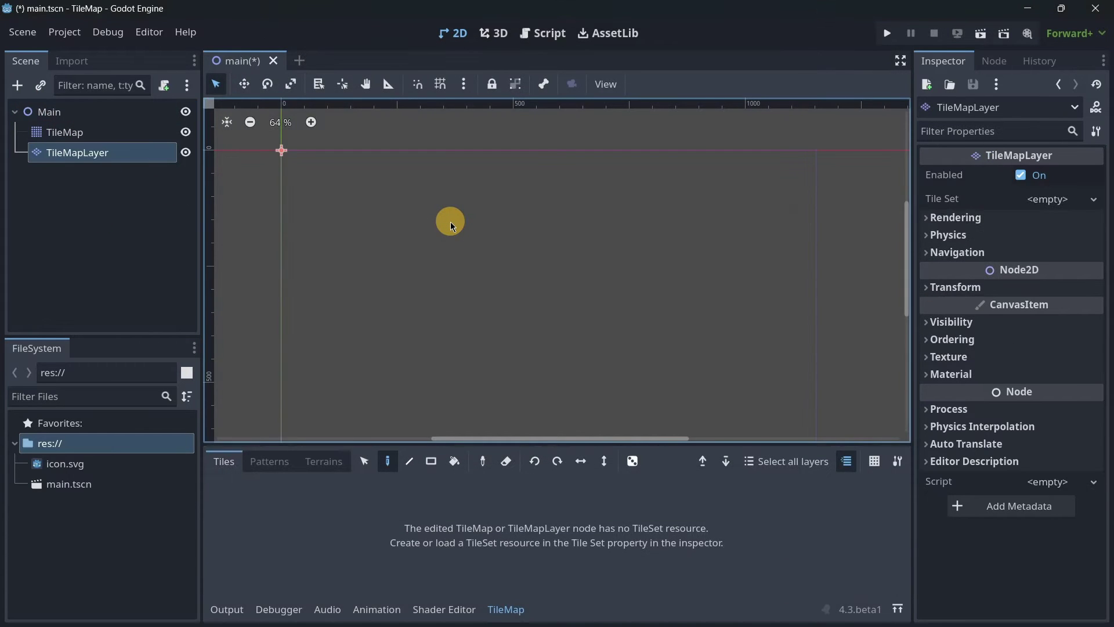
pyautogui.click(116, 132)
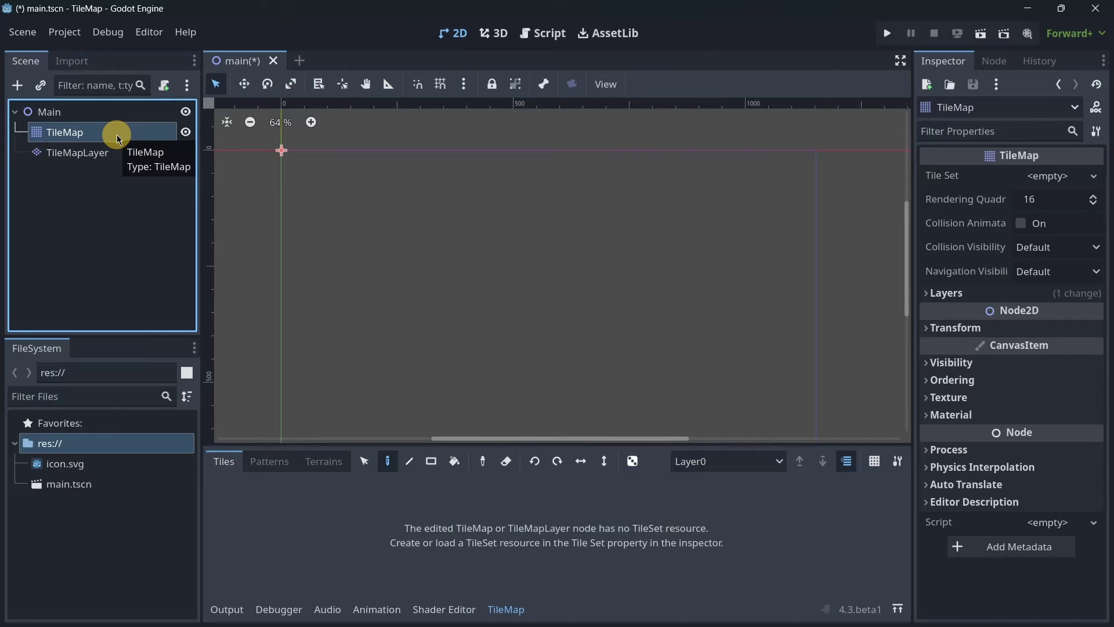
pyautogui.moveTo(107, 154); pyautogui.dragTo(92, 139)
pyautogui.click(100, 152)
pyautogui.click(108, 133)
pyautogui.click(111, 153)
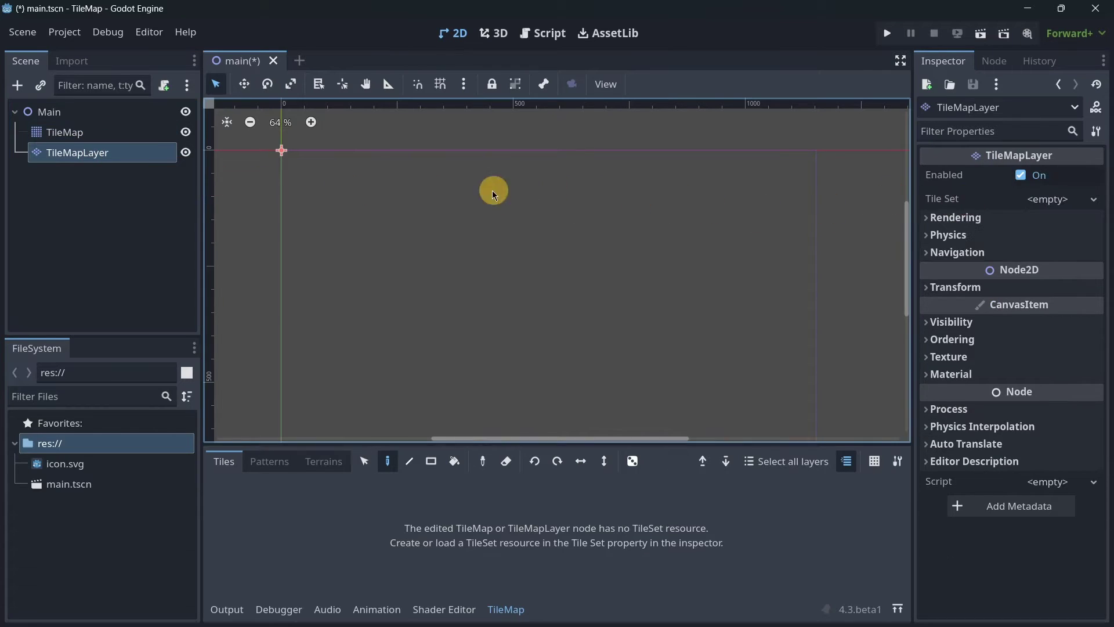
pyautogui.click(1051, 201)
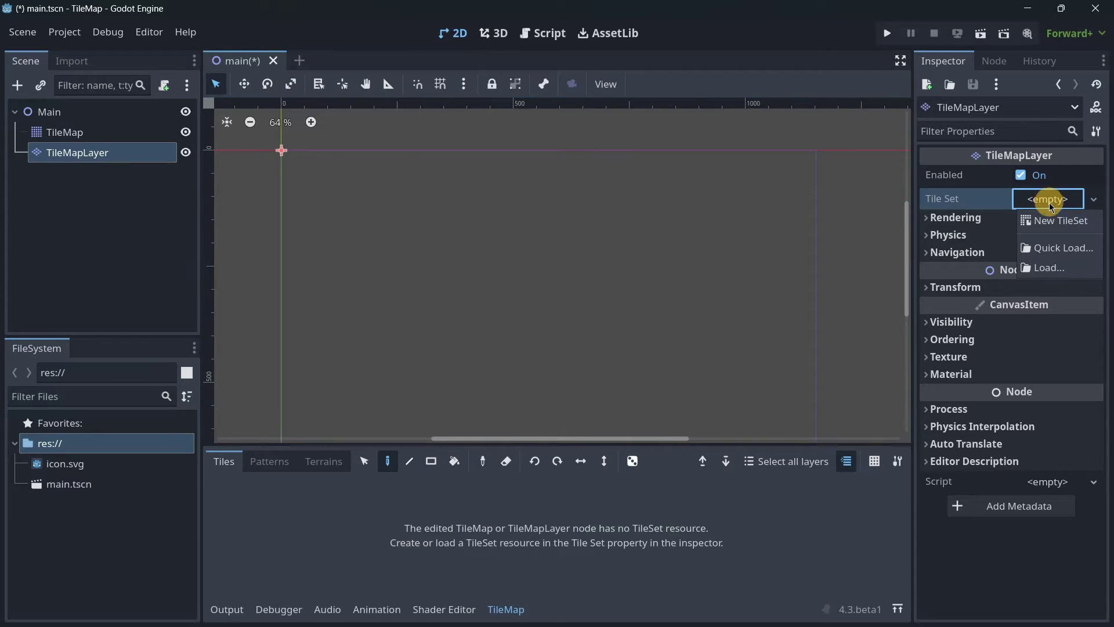
pyautogui.click(433, 209)
pyautogui.click(104, 132)
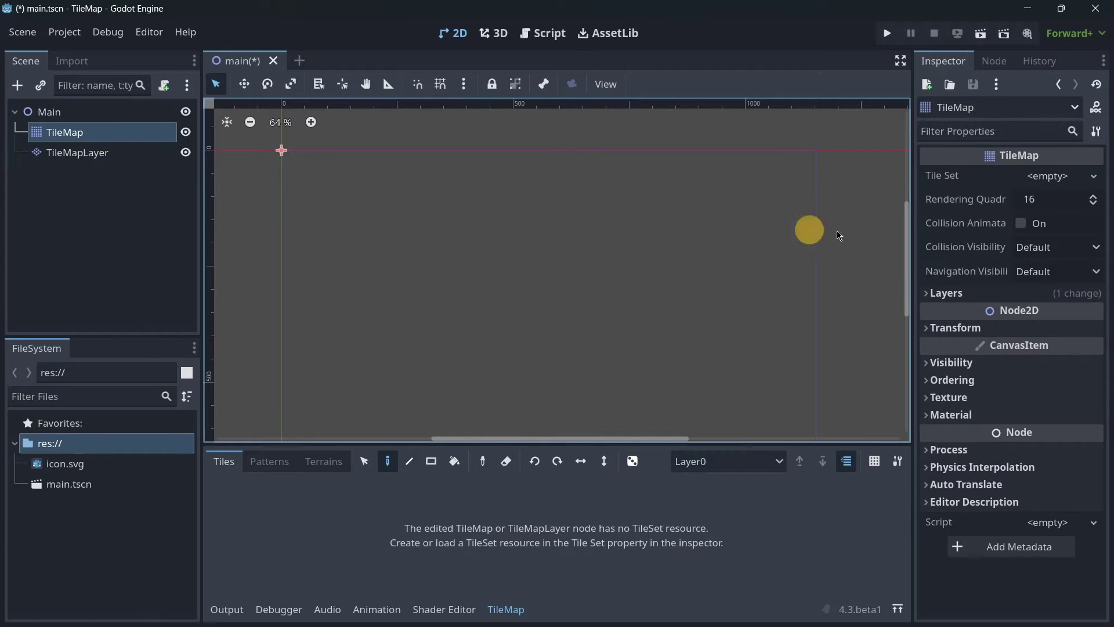
pyautogui.click(1046, 176)
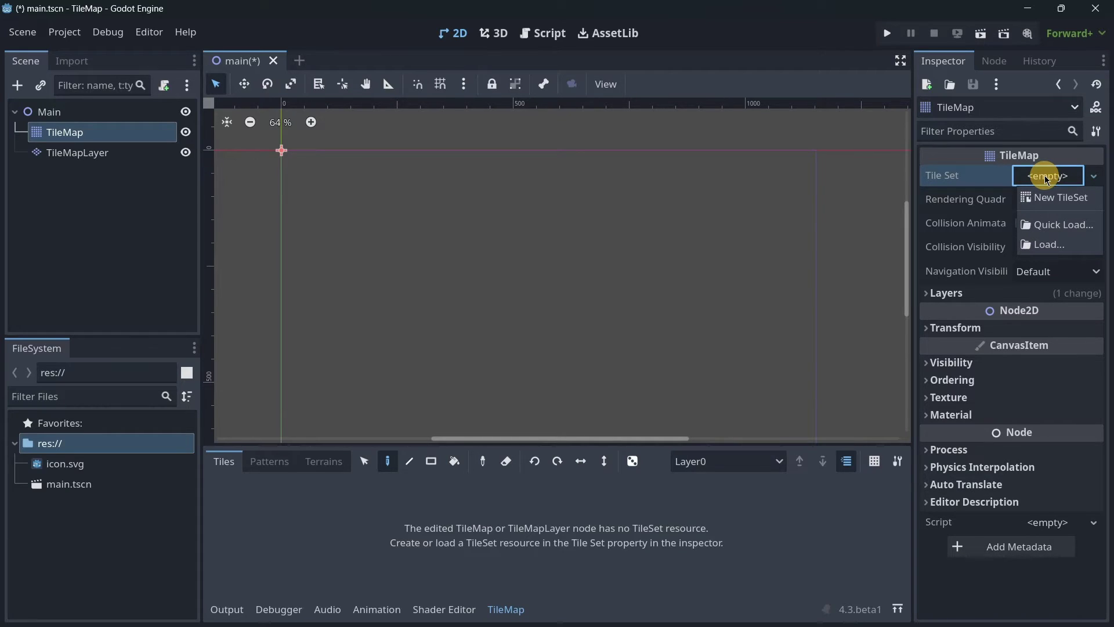
pyautogui.click(91, 137)
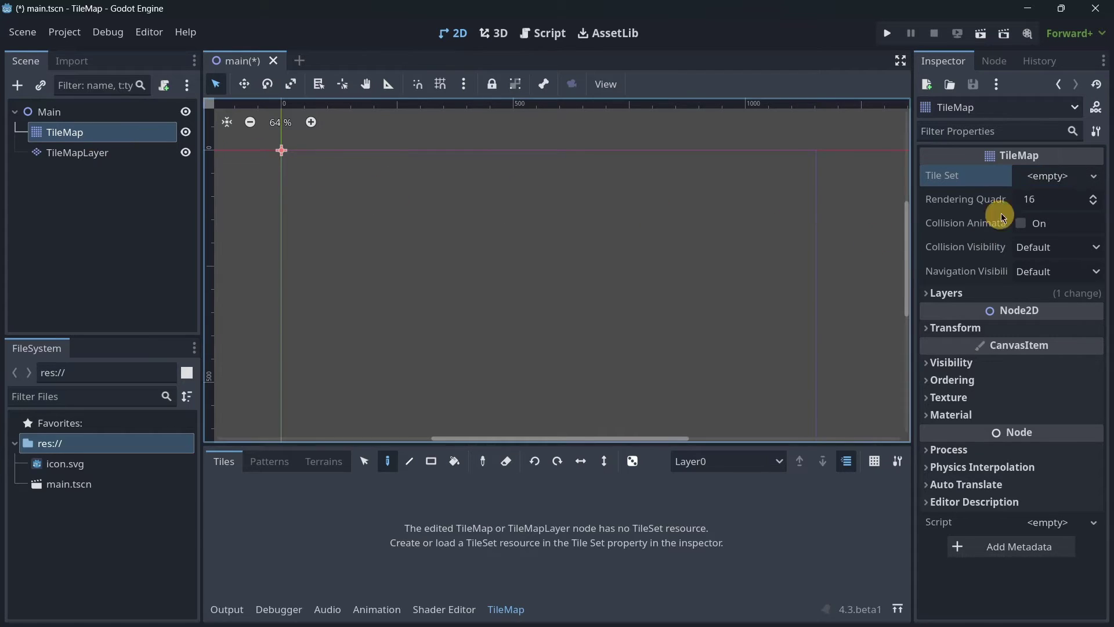
# - Give the TileMap a New TileSet and add icon.svg as its atlas source
pyautogui.click(1041, 175)
pyautogui.click(1034, 197)
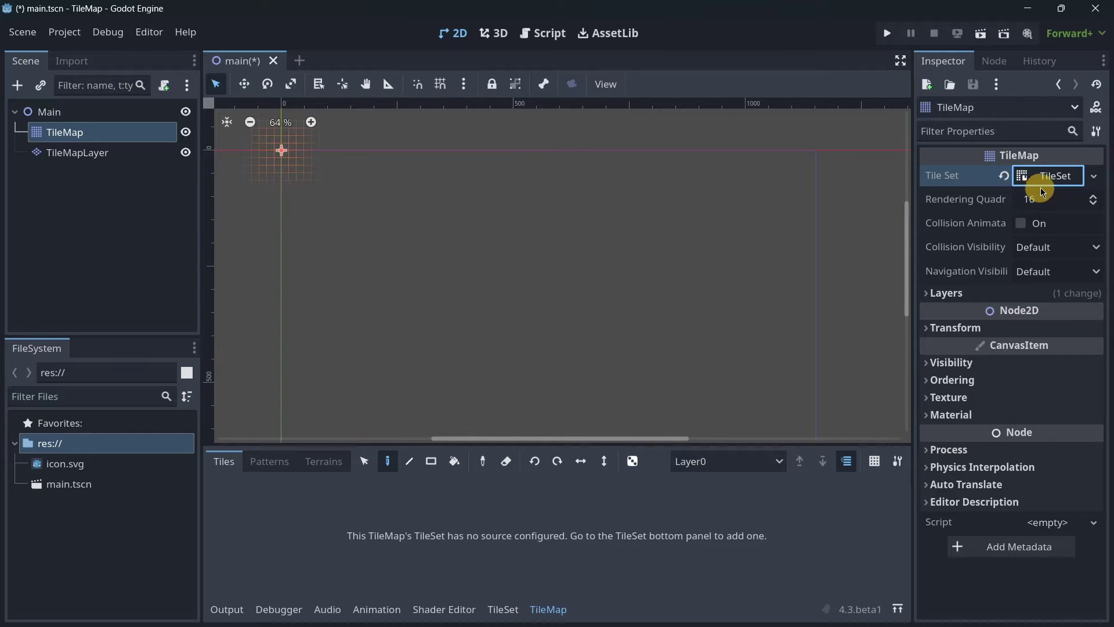
pyautogui.click(1045, 176)
pyautogui.click(503, 609)
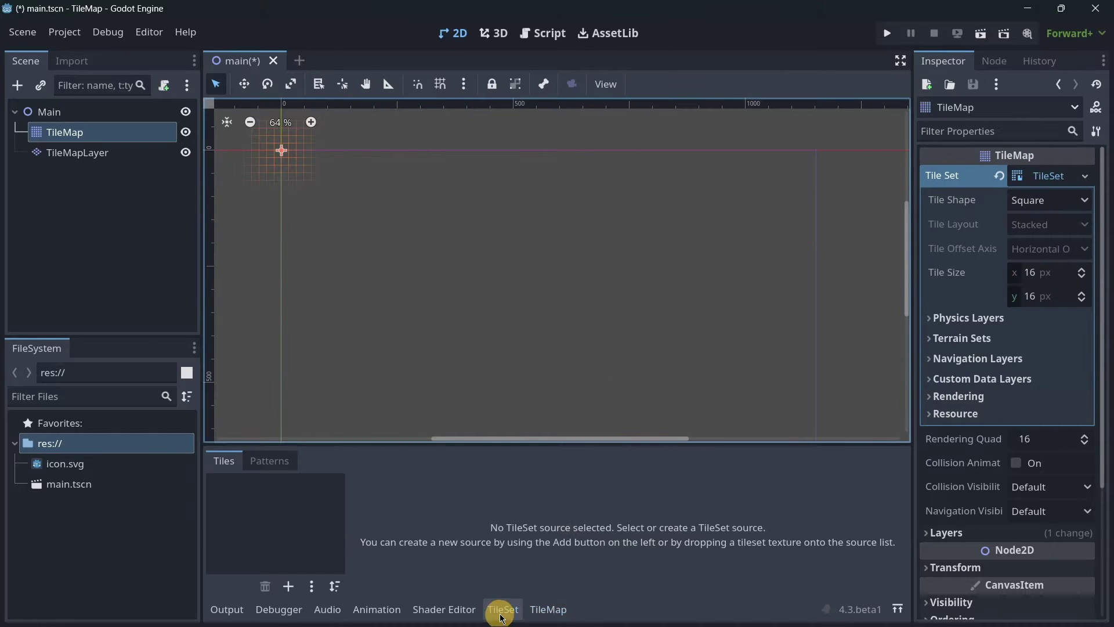
pyautogui.moveTo(72, 476); pyautogui.dragTo(276, 500)
pyautogui.click(548, 341)
pyautogui.scroll(-4, 472, 513)
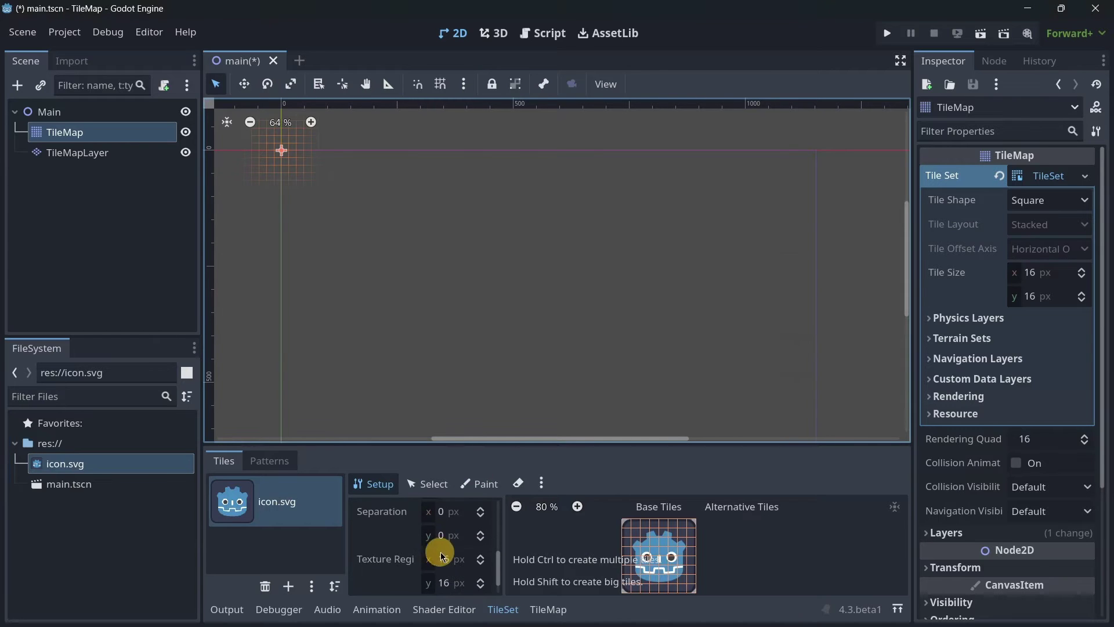
# - Set the atlas texture region to 128×128 px
pyautogui.click(435, 554)
pyautogui.write('128')
pyautogui.press('Tab')
pyautogui.write('128')
pyautogui.press('Return')
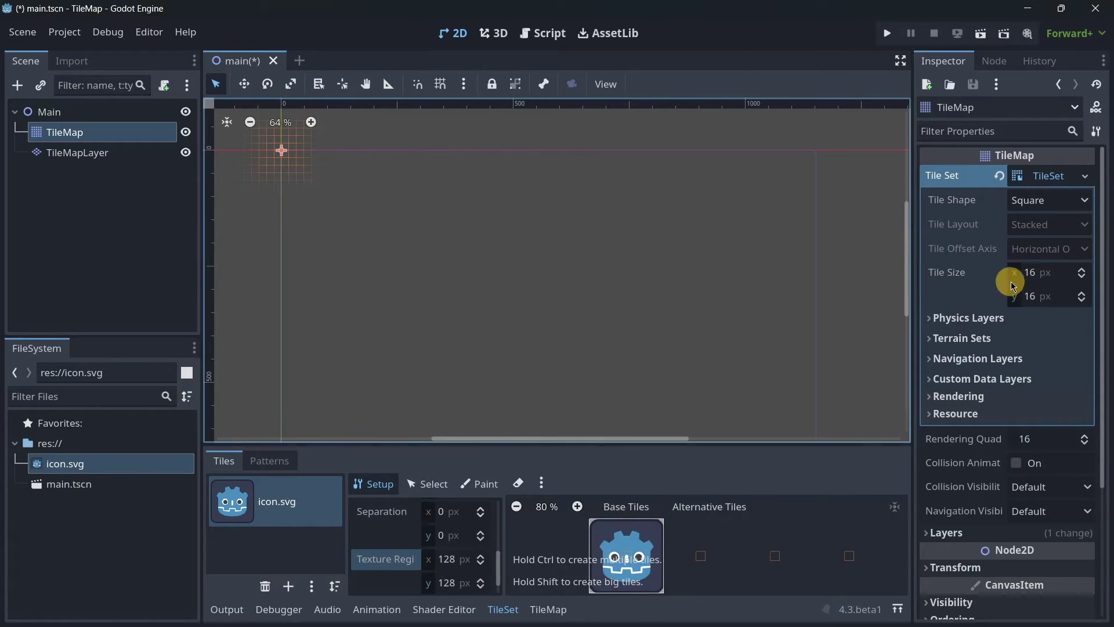
# - Set the tile set's tile size to 128×128 px
pyautogui.click(1029, 273)
pyautogui.write('128')
pyautogui.press('Tab')
pyautogui.write('128')
pyautogui.press('Return')
# - Paint a row of icon tiles on Layer0 of the TileMap
pyautogui.click(548, 609)
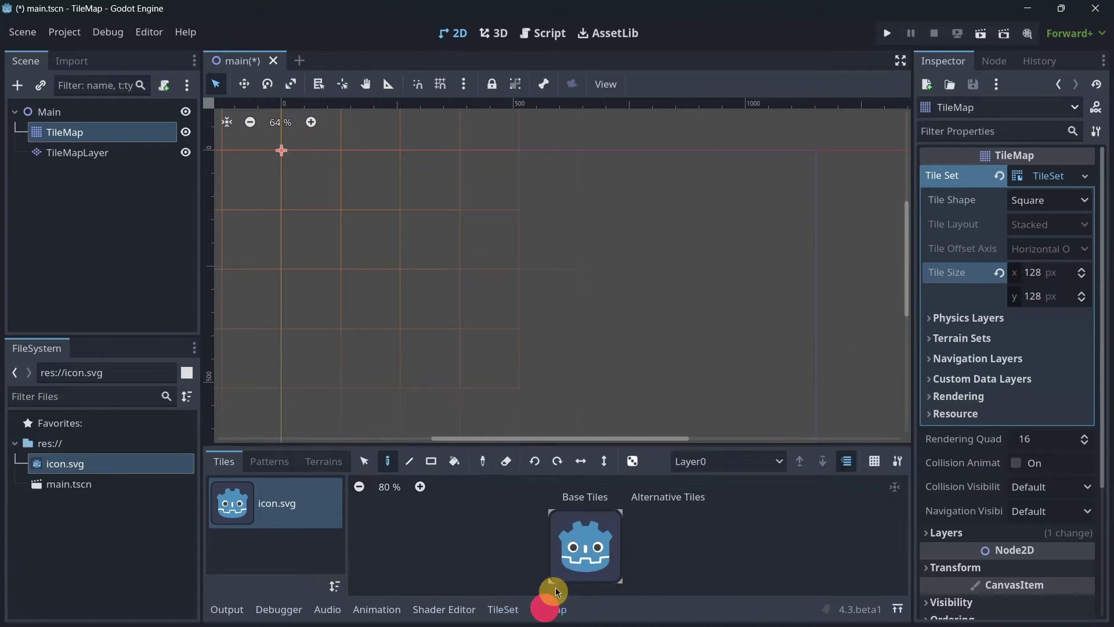
pyautogui.scroll(-6, 464, 336)
pyautogui.scroll(2, 444, 367)
pyautogui.click(585, 546)
pyautogui.moveTo(389, 379); pyautogui.dragTo(598, 380)
pyautogui.click(729, 461)
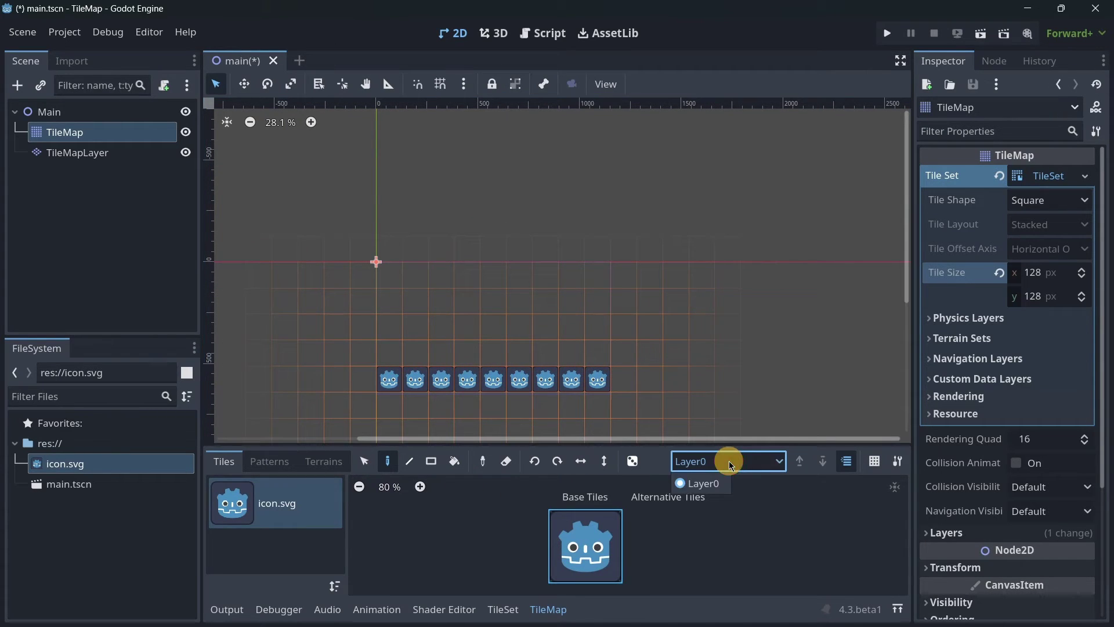
pyautogui.click(728, 460)
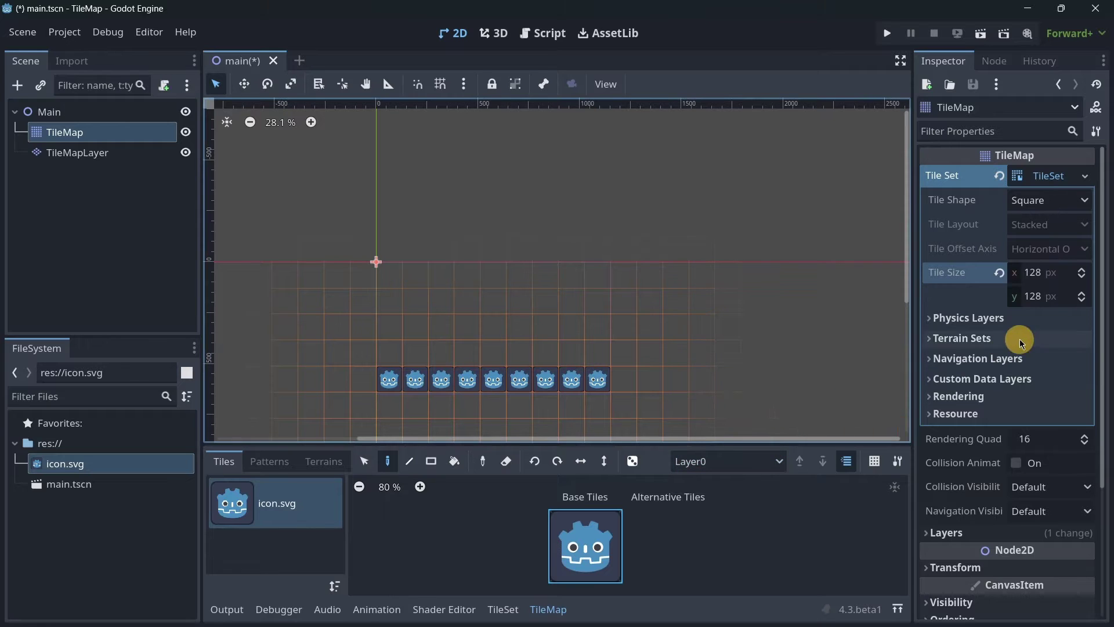
# - Add two more elements to the TileMap's Layers array, creating Layer1 and Layer2
pyautogui.click(943, 532)
pyautogui.scroll(-3, 998, 417)
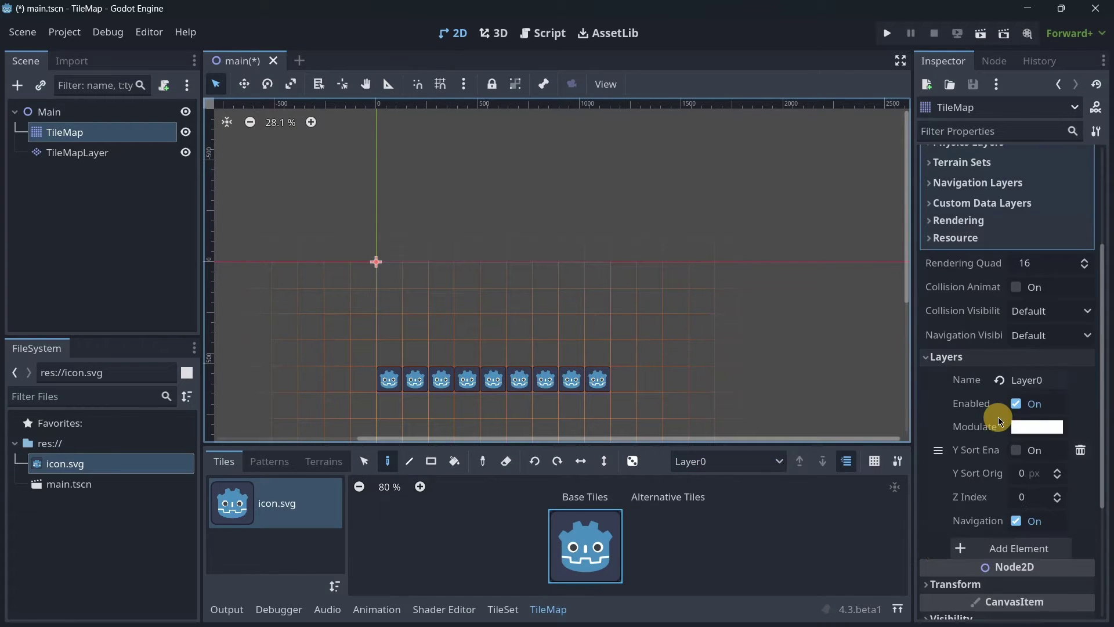
pyautogui.click(1000, 544)
pyautogui.scroll(-3, 993, 465)
pyautogui.click(1002, 482)
# - On Layer1, paint a row of icon tiles above the Layer0 row
pyautogui.click(708, 461)
pyautogui.click(701, 503)
pyautogui.click(704, 459)
pyautogui.click(702, 483)
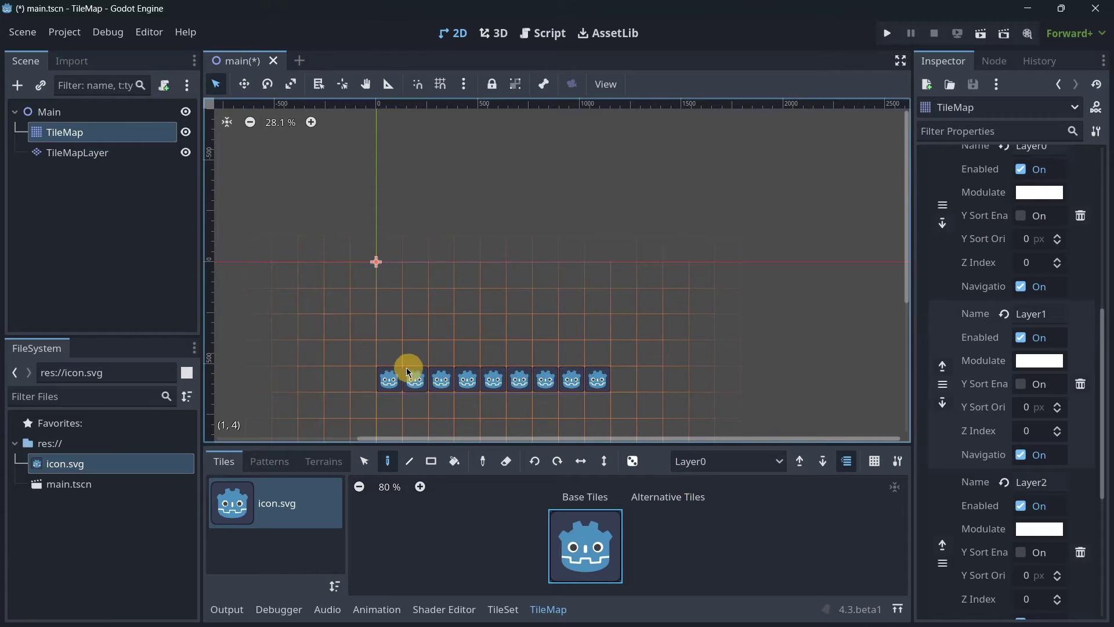
pyautogui.scroll(2, 409, 383)
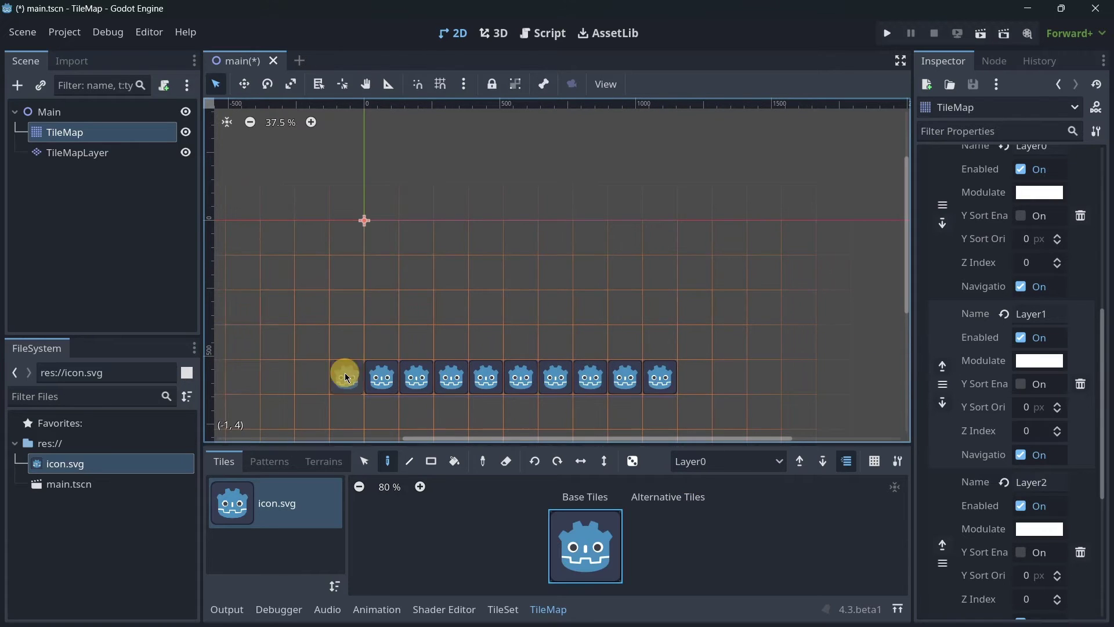
pyautogui.scroll(-4, 401, 378)
pyautogui.scroll(4, 380, 395)
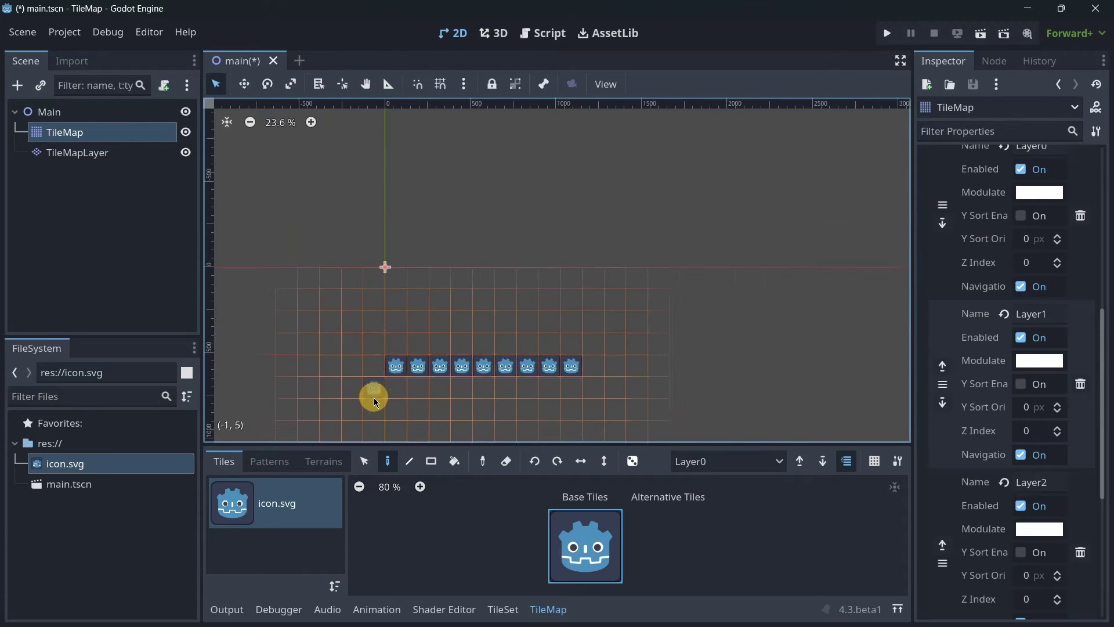
pyautogui.click(732, 460)
pyautogui.click(704, 504)
pyautogui.moveTo(404, 288); pyautogui.dragTo(646, 303)
# - On Layer2, paint a row of nine icon tiles at the top
pyautogui.click(681, 460)
pyautogui.click(688, 523)
pyautogui.scroll(1, 418, 206)
pyautogui.moveTo(399, 232); pyautogui.dragTo(699, 234)
# - Set Layer1 back as the active painting layer
pyautogui.click(691, 461)
pyautogui.click(694, 504)
pyautogui.click(693, 460)
pyautogui.click(693, 503)
pyautogui.click(691, 462)
# - Tint Layer2's modulate to spot its row, revert it to white, then select TileMapLayer
pyautogui.click(681, 500)
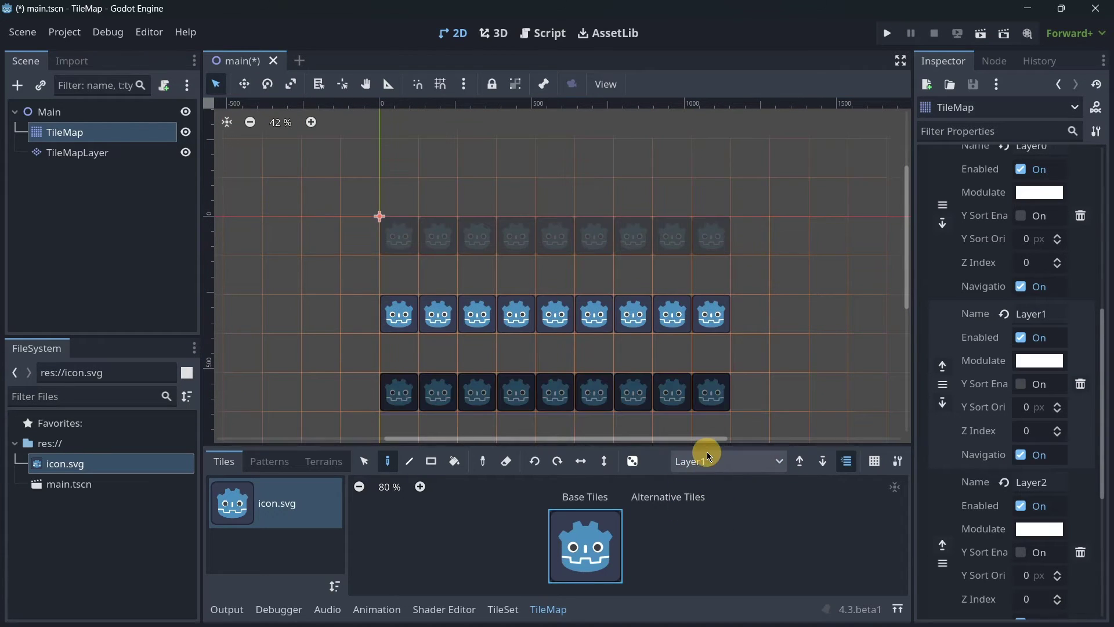
pyautogui.scroll(-5, 953, 423)
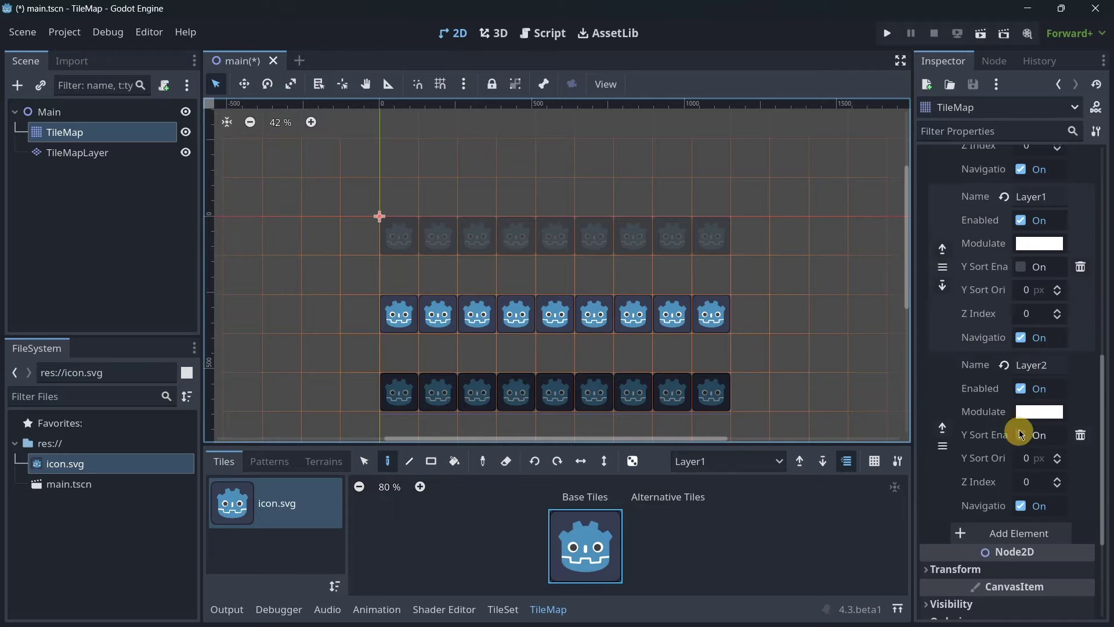
pyautogui.click(1039, 416)
pyautogui.moveTo(942, 358)
pyautogui.mouseDown()
pyautogui.moveTo(918, 356)
pyautogui.moveTo(937, 359)
pyautogui.mouseUp()
pyautogui.click(78, 210)
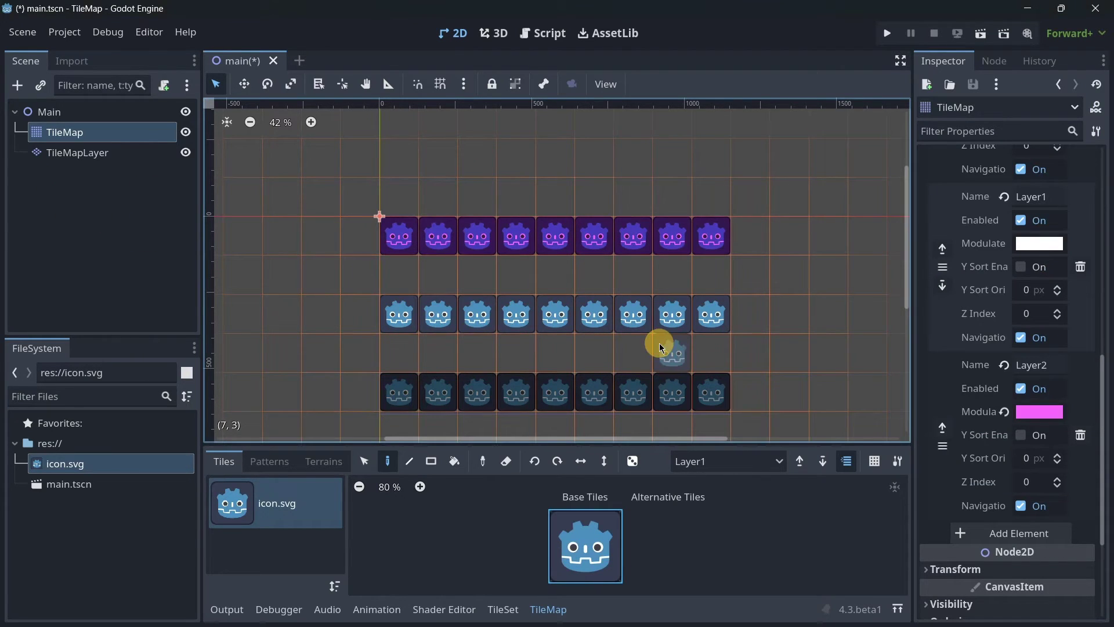
pyautogui.click(1004, 411)
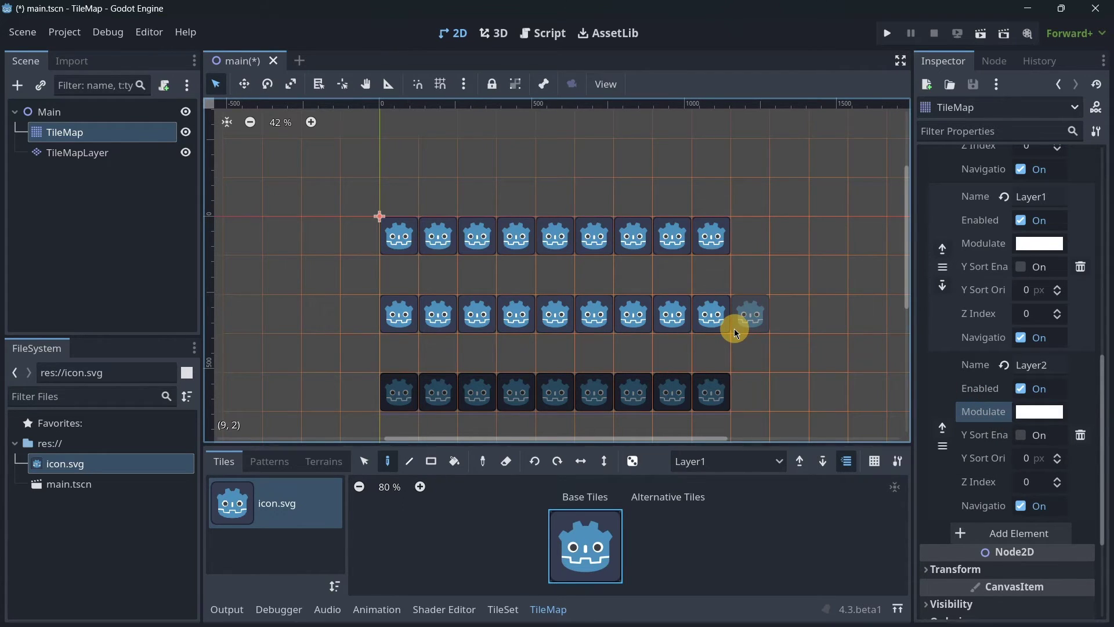
pyautogui.click(81, 155)
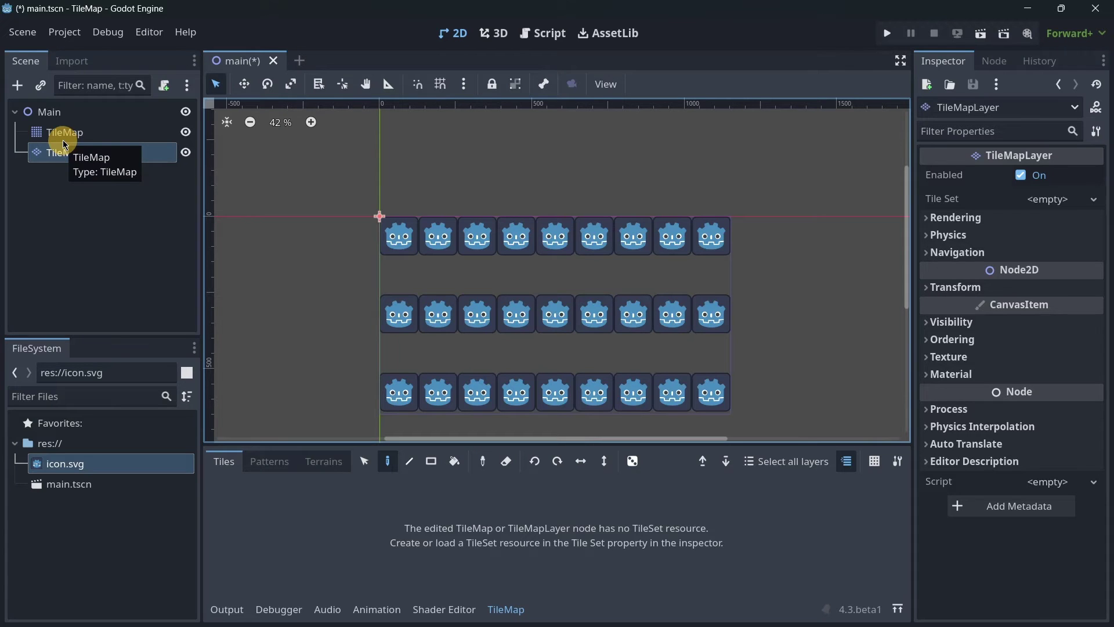
# - Assign a New TileSet (16×16 px tiles) to the TileMapLayer and open the TileSet panel
pyautogui.click(1030, 203)
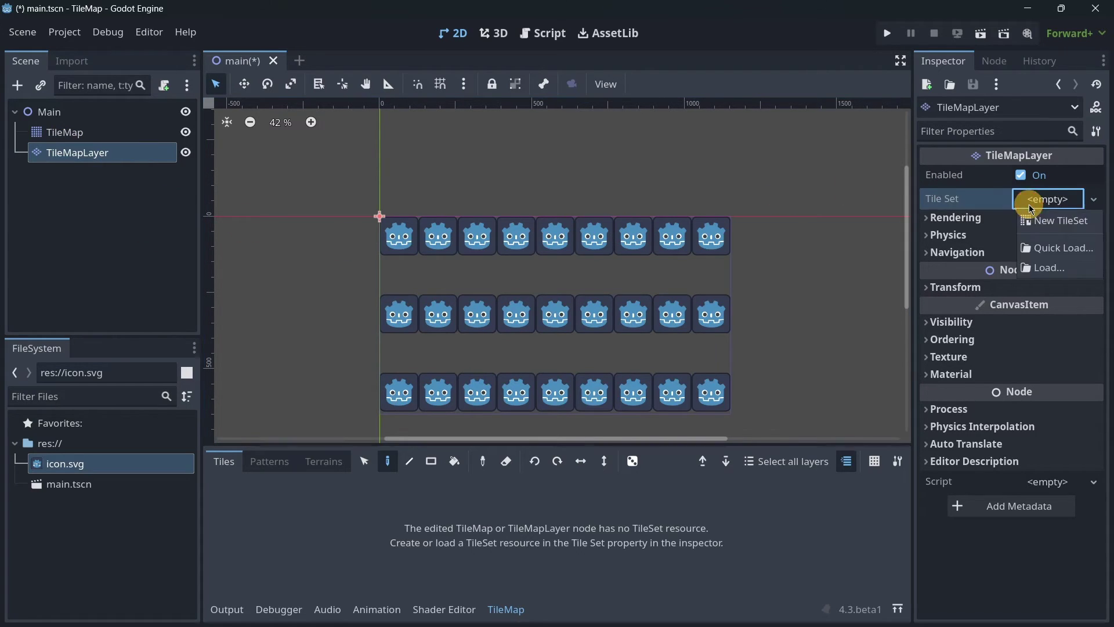
pyautogui.click(1050, 220)
pyautogui.click(1039, 199)
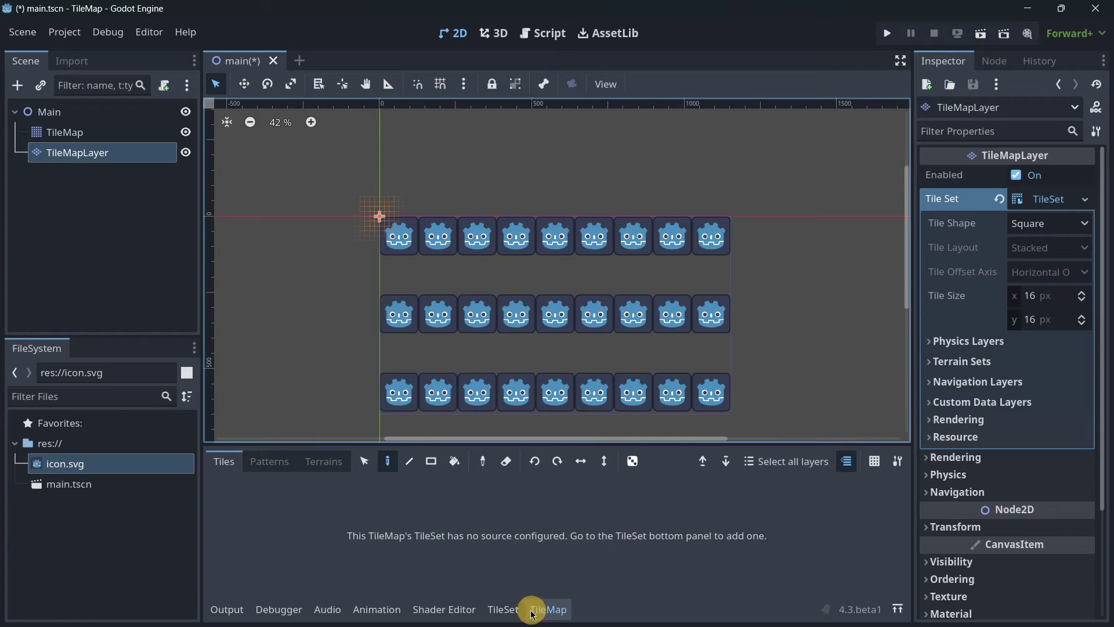
pyautogui.click(502, 609)
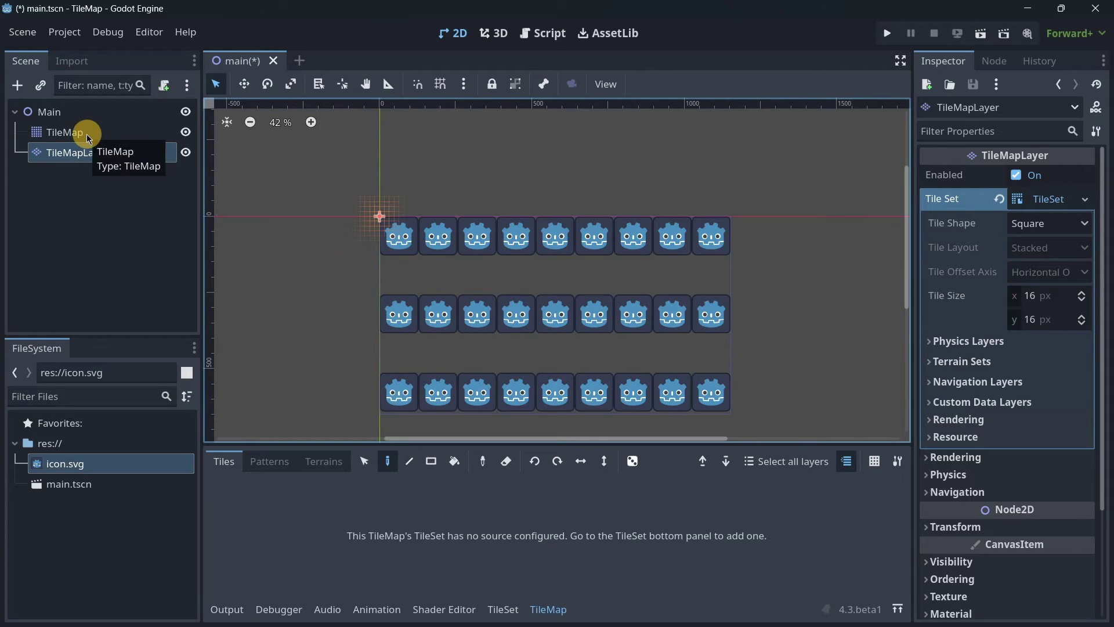
pyautogui.click(50, 111)
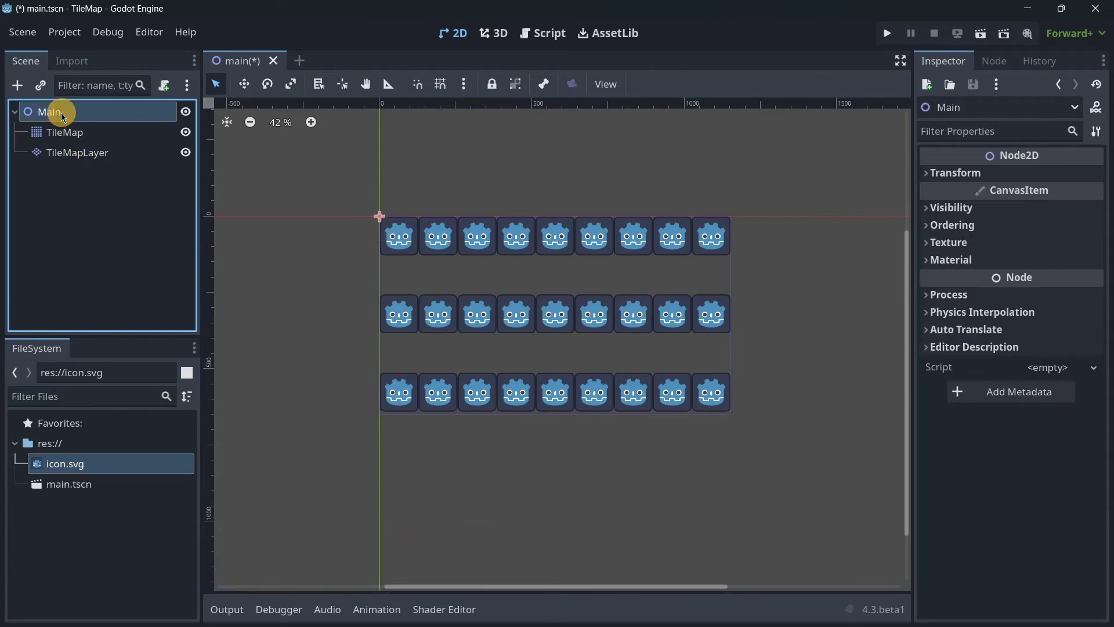
pyautogui.click(21, 95)
pyautogui.doubleClick(427, 183)
pyautogui.moveTo(82, 153); pyautogui.dragTo(76, 174)
pyautogui.hotkey('ctrl', 'd')
pyautogui.hotkey('ctrl', 'd')
pyautogui.hotkey('ctrl', 'd')
pyautogui.hotkey('ctrl', 'd')
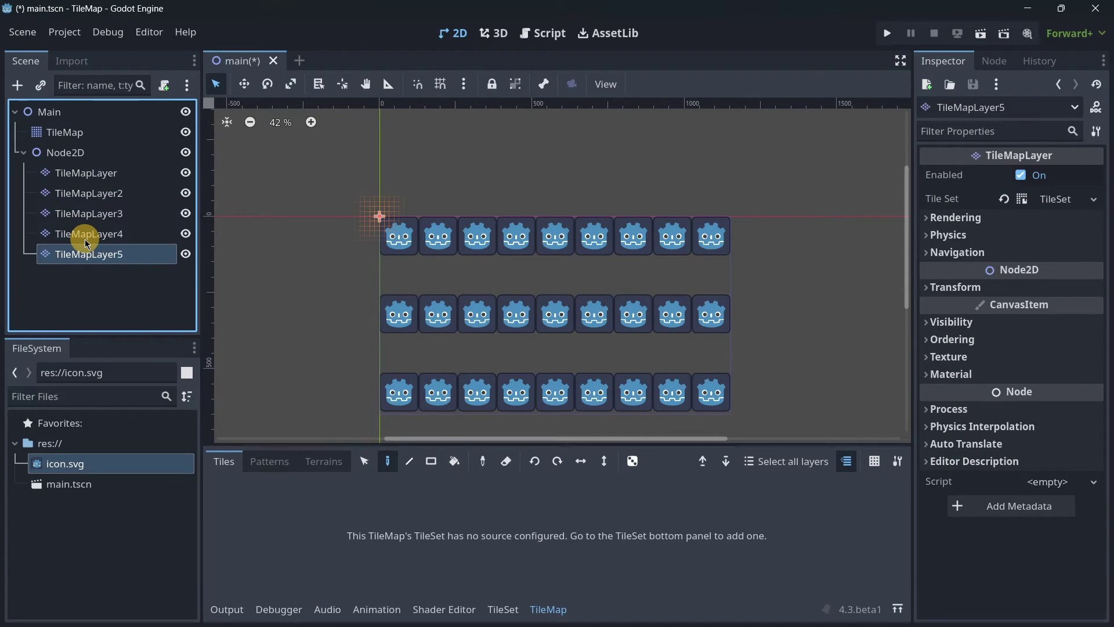
pyautogui.hotkey('ctrl', 'z')
pyautogui.hotkey('ctrl', 'z')
pyautogui.hotkey('ctrl', 'z')
pyautogui.hotkey('ctrl', 'z')
pyautogui.hotkey('ctrl', 'z')
pyautogui.hotkey('ctrl', 'z')
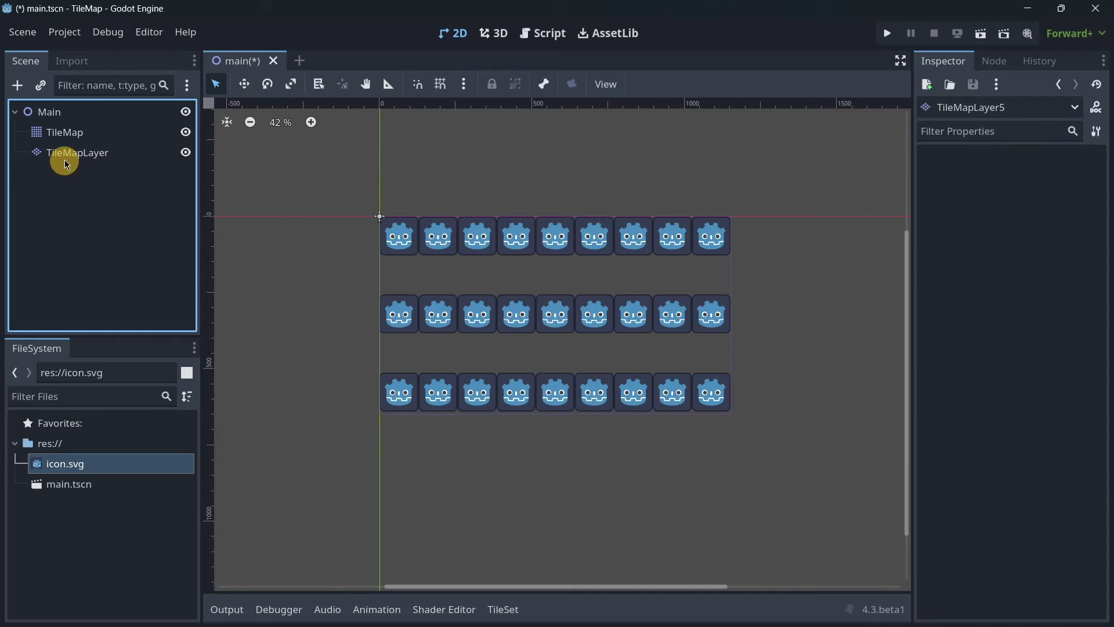
pyautogui.click(68, 134)
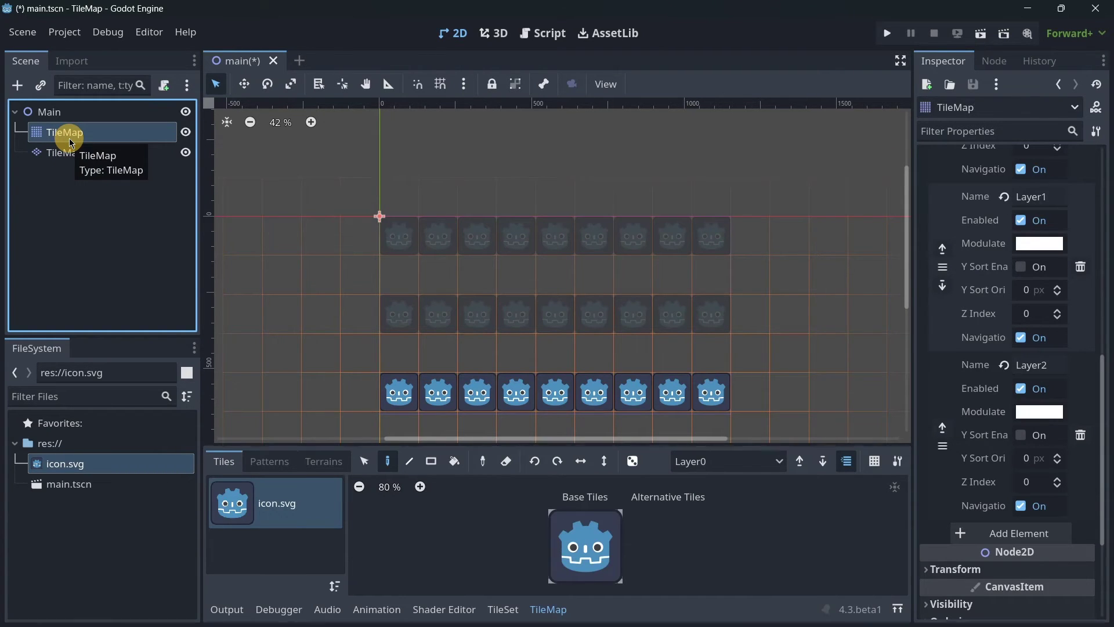
# - Check the TileMap deprecation note in the Create New Node dialog, cancel, and reselect TileMap
pyautogui.click(49, 111)
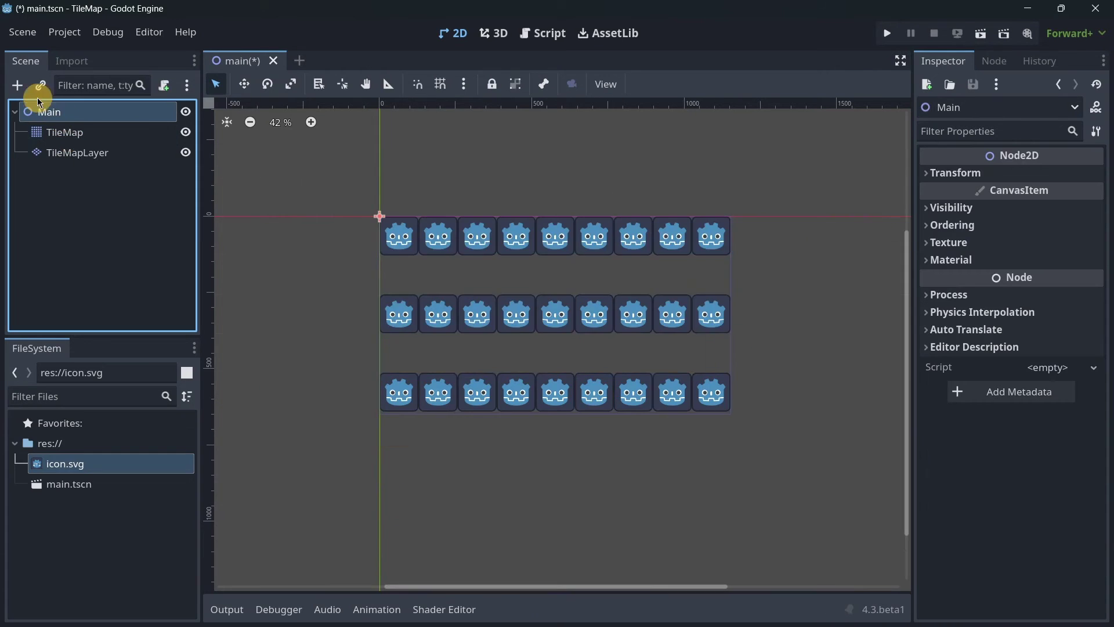
pyautogui.click(17, 85)
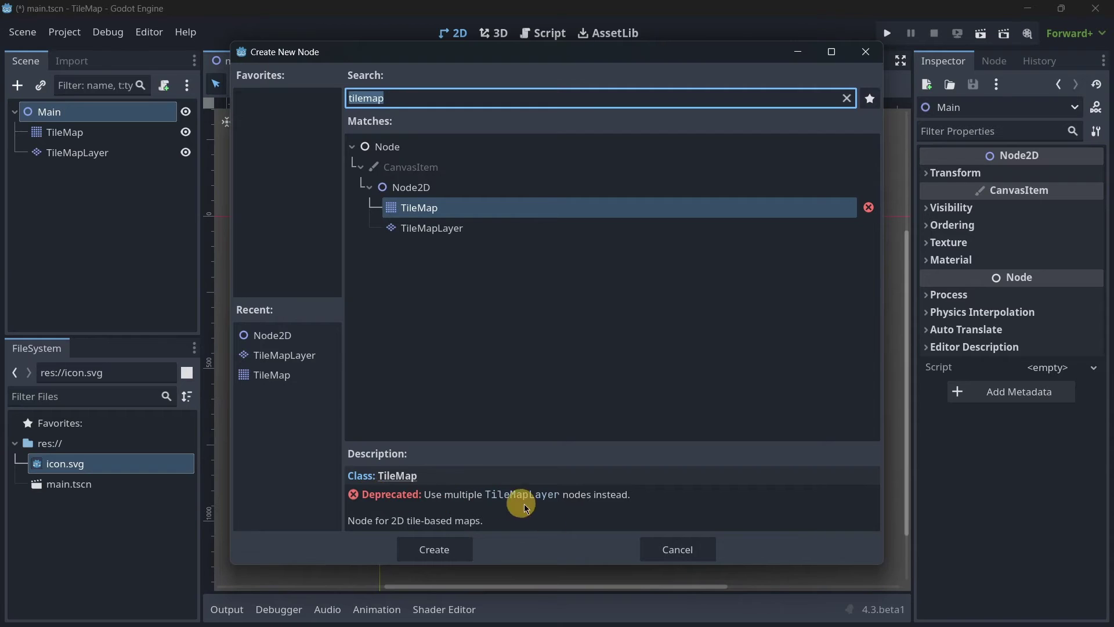
pyautogui.click(661, 548)
pyautogui.click(64, 133)
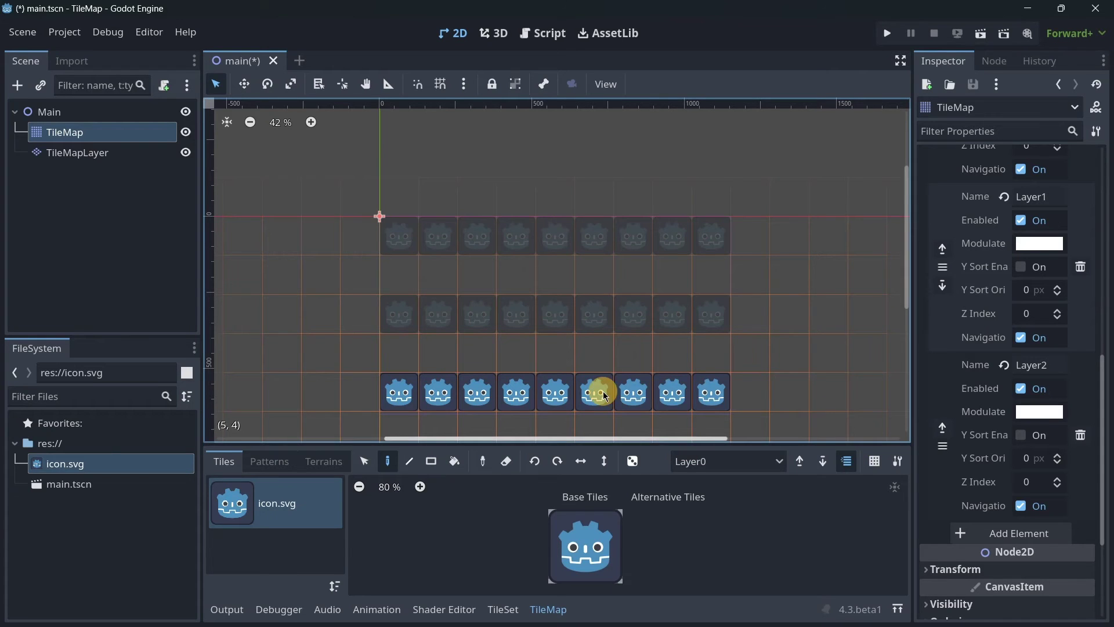
# - Open the wrench tools menu in the TileMap bottom panel toolbar
pyautogui.scroll(3, 1027, 410)
pyautogui.scroll(2, 995, 199)
pyautogui.scroll(-4, 996, 225)
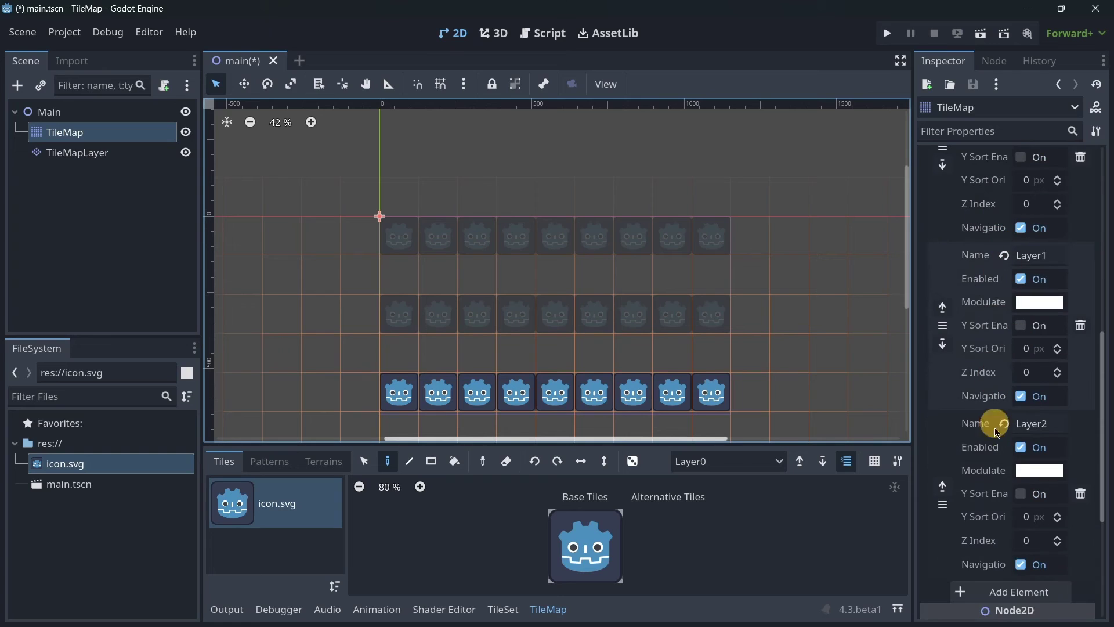
pyautogui.click(897, 468)
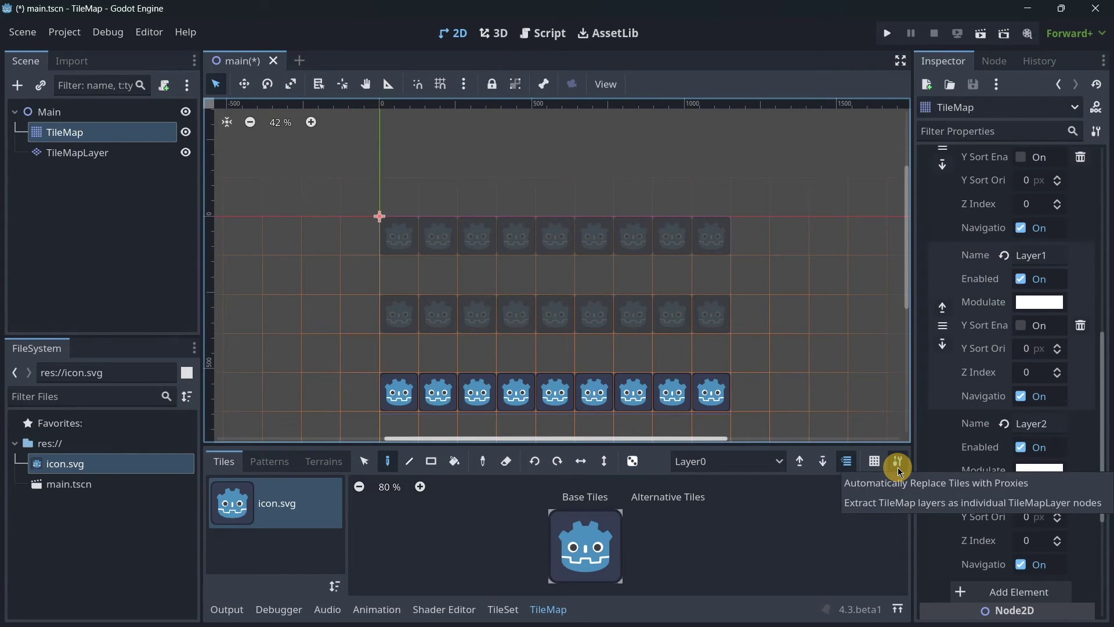
# - Extract the TileMap layers into Layer0, Layer1 and Layer2 TileMapLayer nodes and inspect each
pyautogui.click(869, 503)
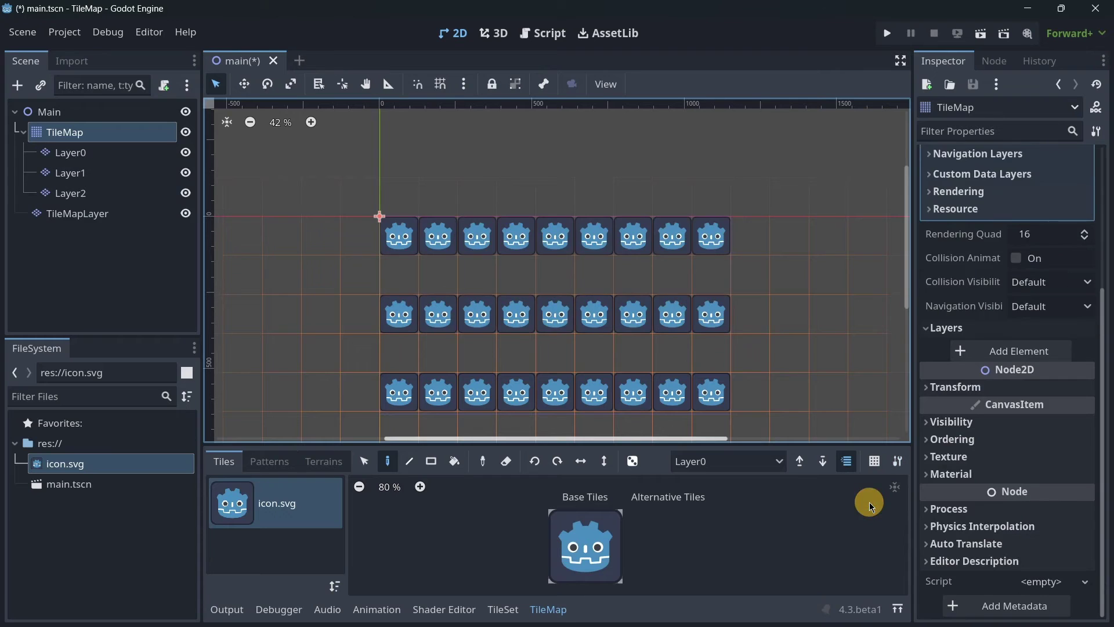
pyautogui.click(97, 152)
pyautogui.click(104, 174)
pyautogui.click(87, 195)
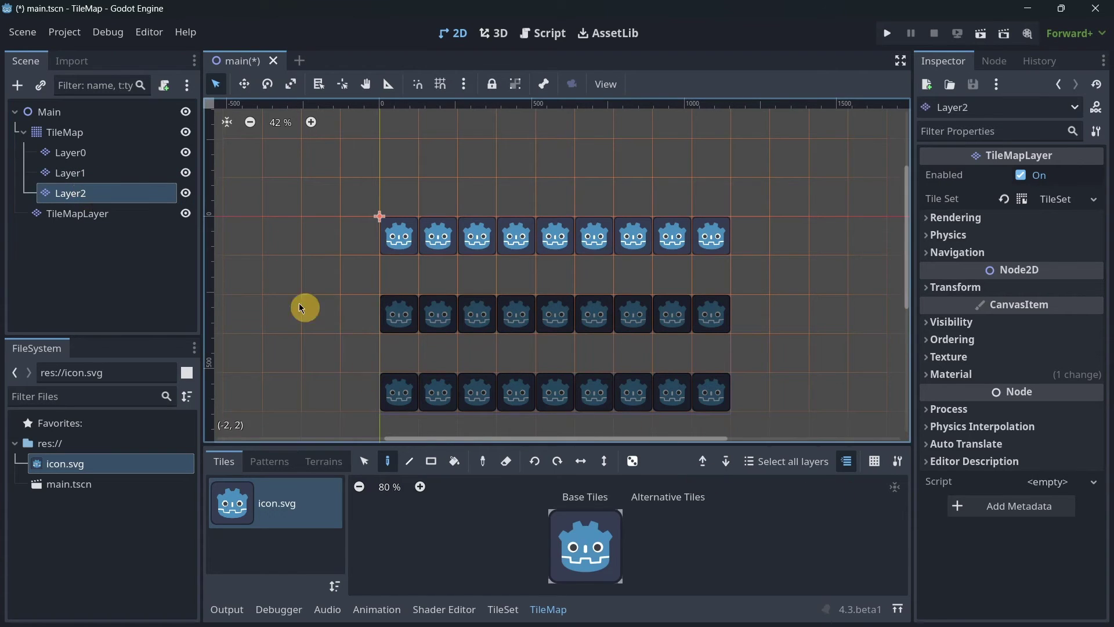
# - Delete the three extracted Layer0–Layer2 nodes and reselect the TileMap
pyautogui.click(76, 133)
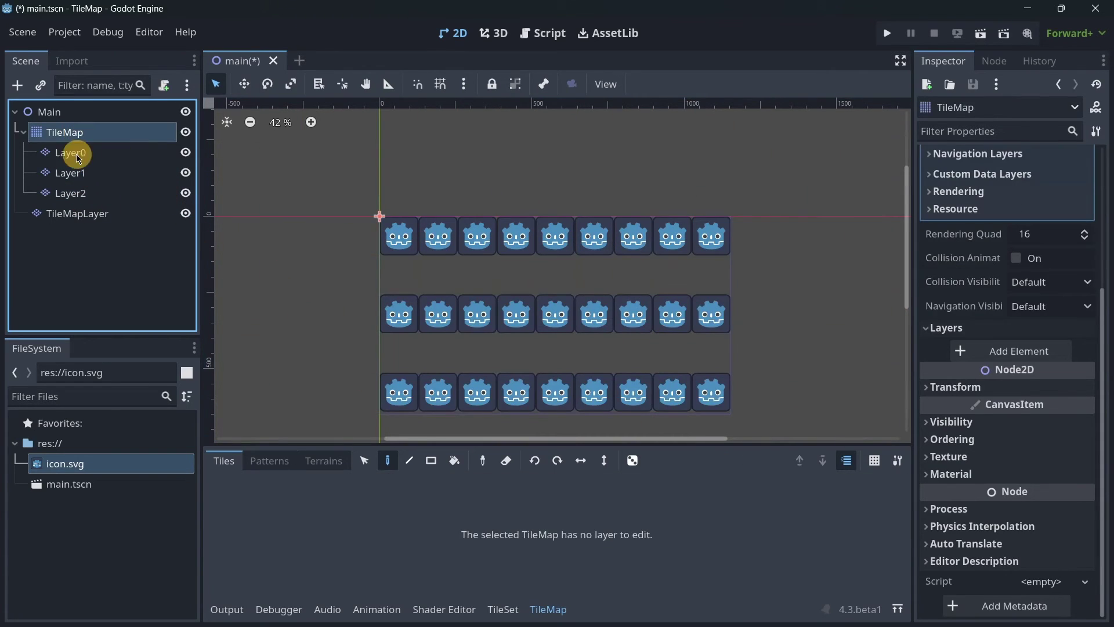
pyautogui.click(77, 154)
pyautogui.keyDown('shift'); pyautogui.click(81, 196); pyautogui.keyUp('shift')
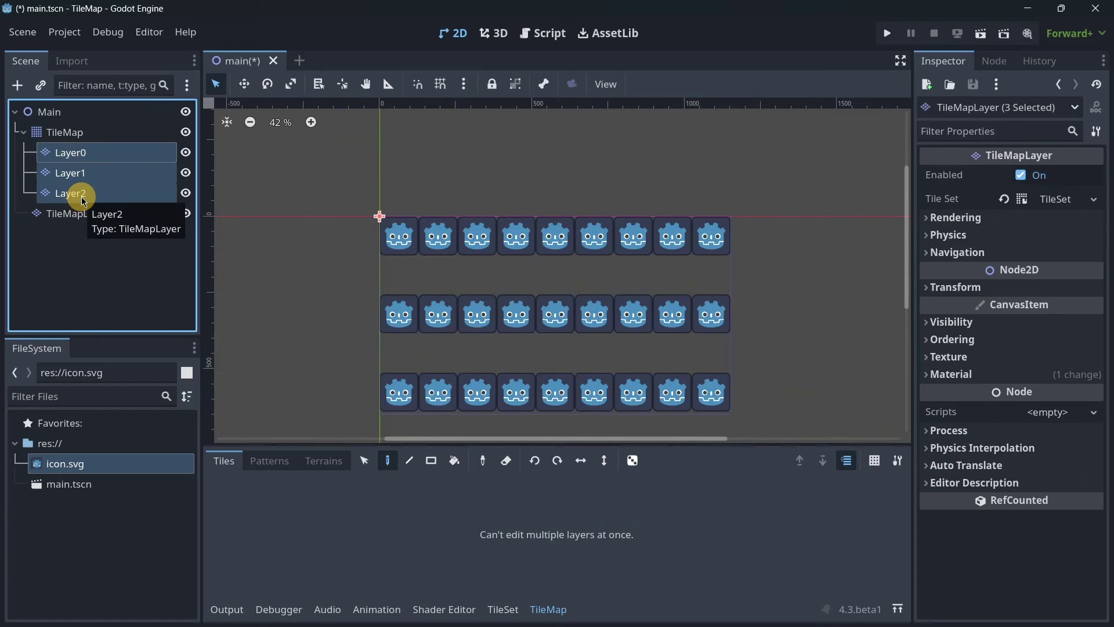
pyautogui.press('Return')
pyautogui.click(68, 133)
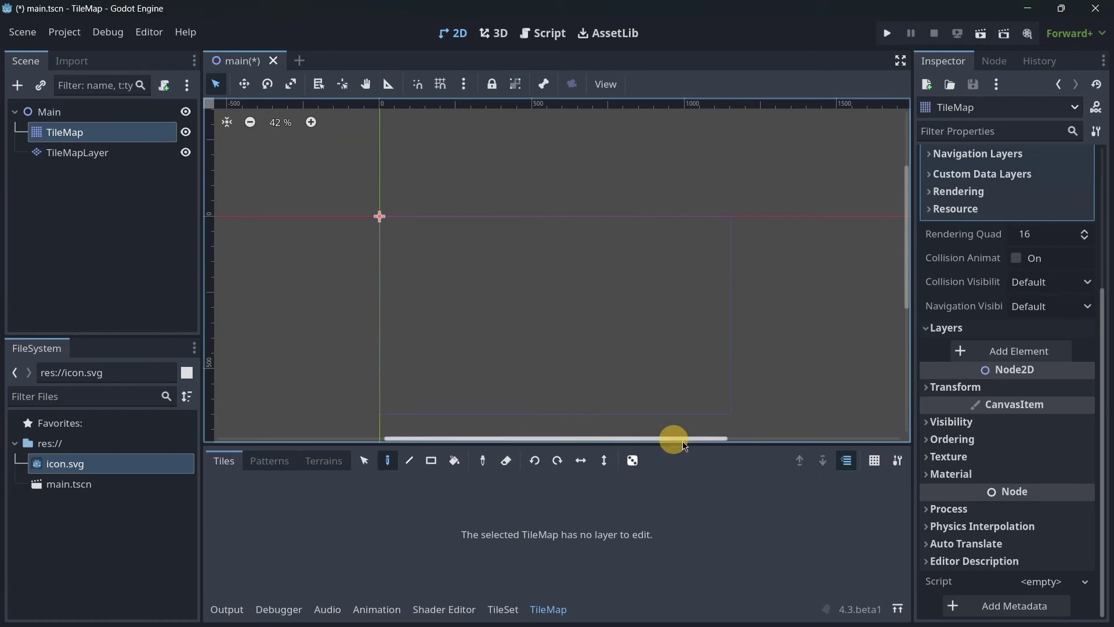
# - Add three elements to the TileMap's Layers array
pyautogui.click(963, 352)
pyautogui.click(980, 517)
pyautogui.scroll(-3, 978, 466)
pyautogui.click(993, 509)
pyautogui.scroll(2, 958, 444)
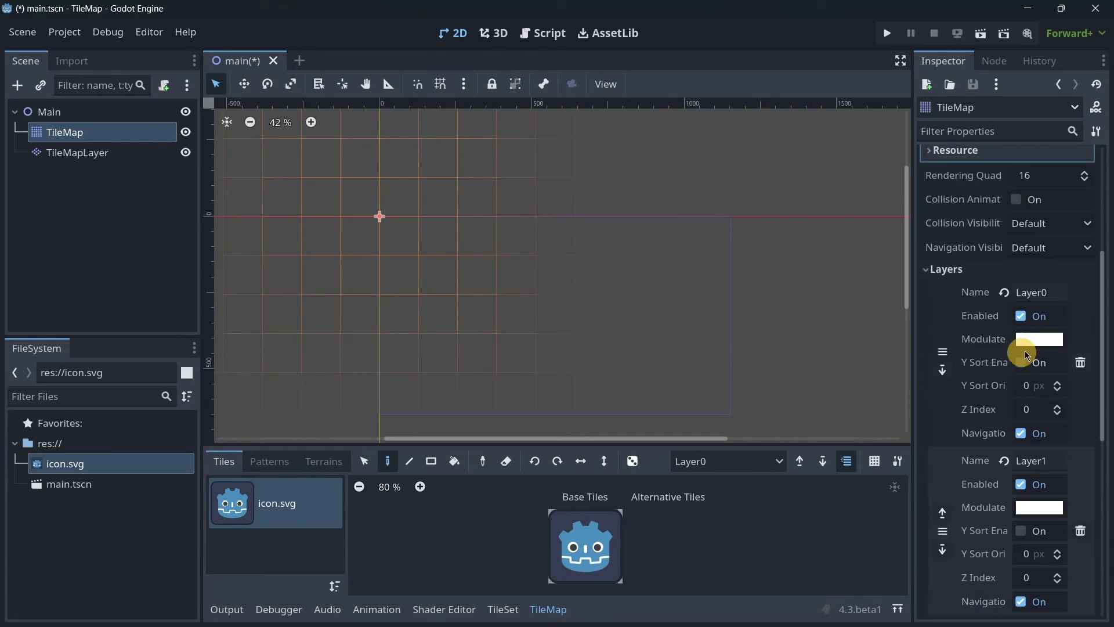
# - Rename the three layers Background, Foreground and Effects
pyautogui.doubleClick(1039, 292)
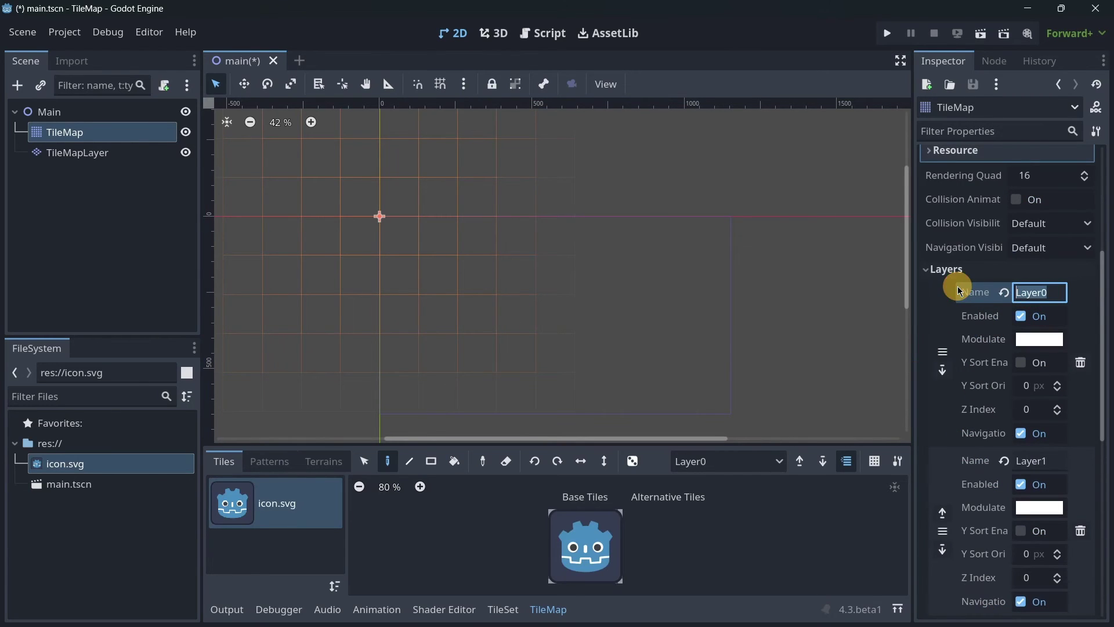
pyautogui.write('B')
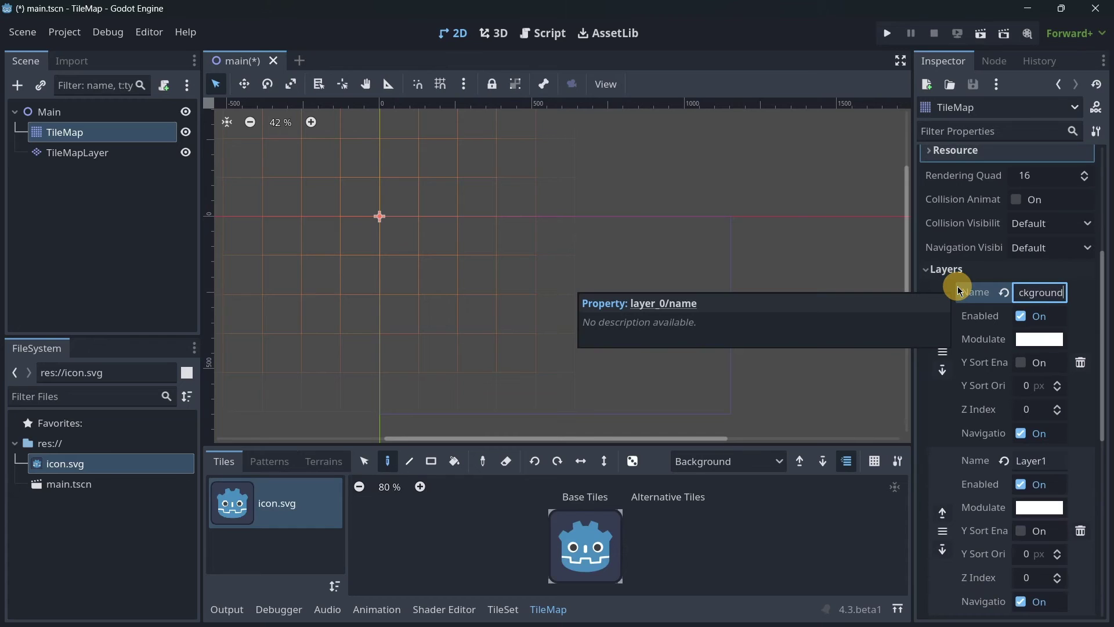
pyautogui.doubleClick(1042, 460)
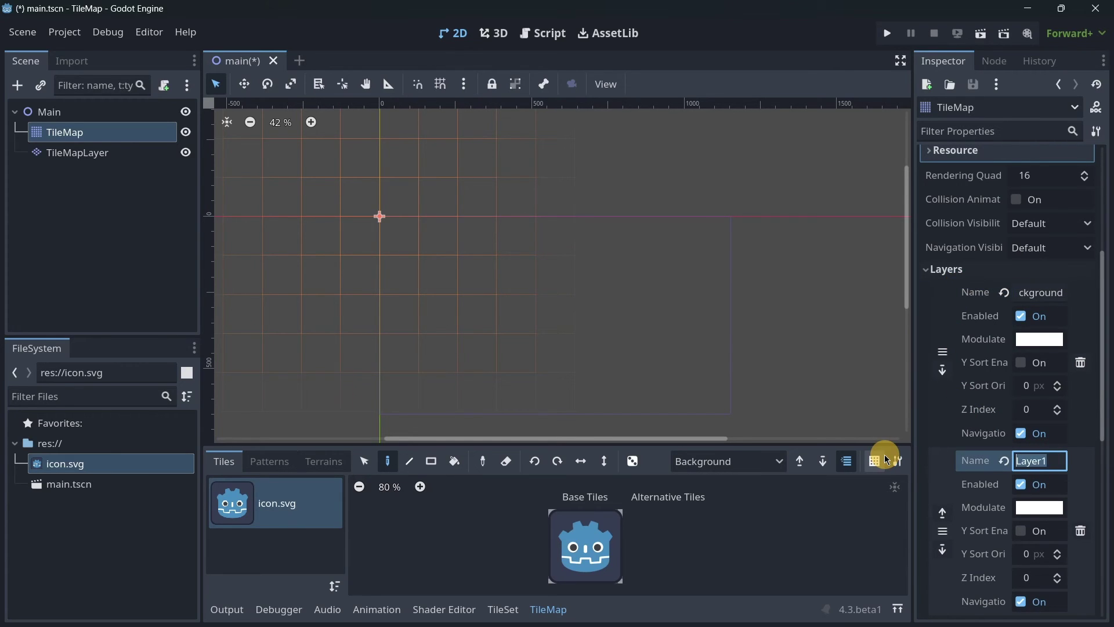
pyautogui.write('Foreground')
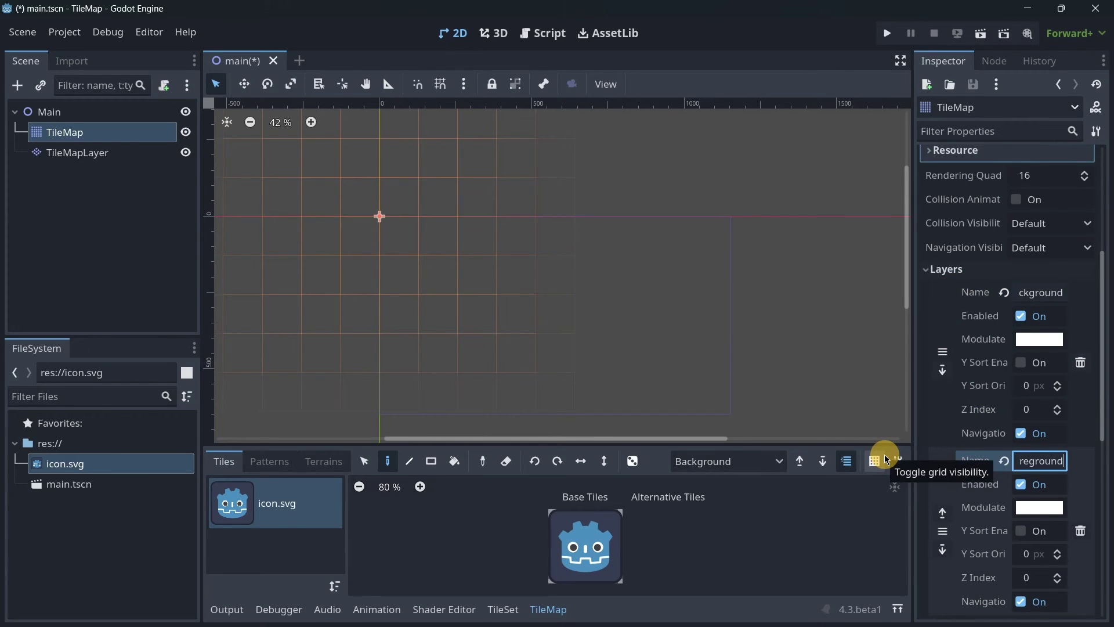
pyautogui.scroll(-3, 995, 391)
pyautogui.doubleClick(1048, 451)
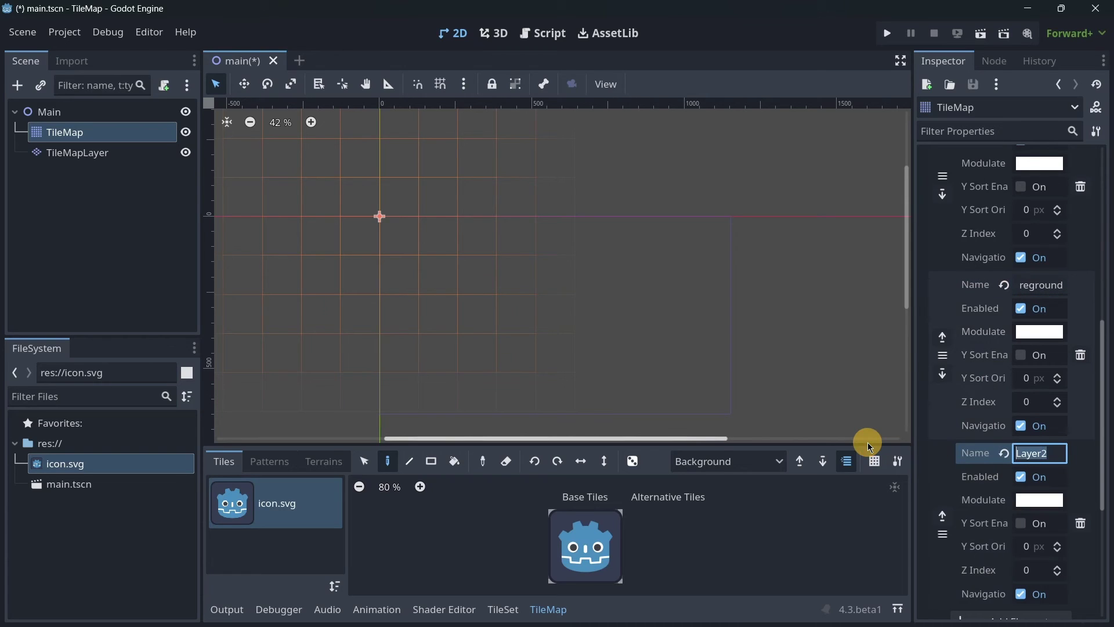
pyautogui.write('Effects')
pyautogui.click(697, 461)
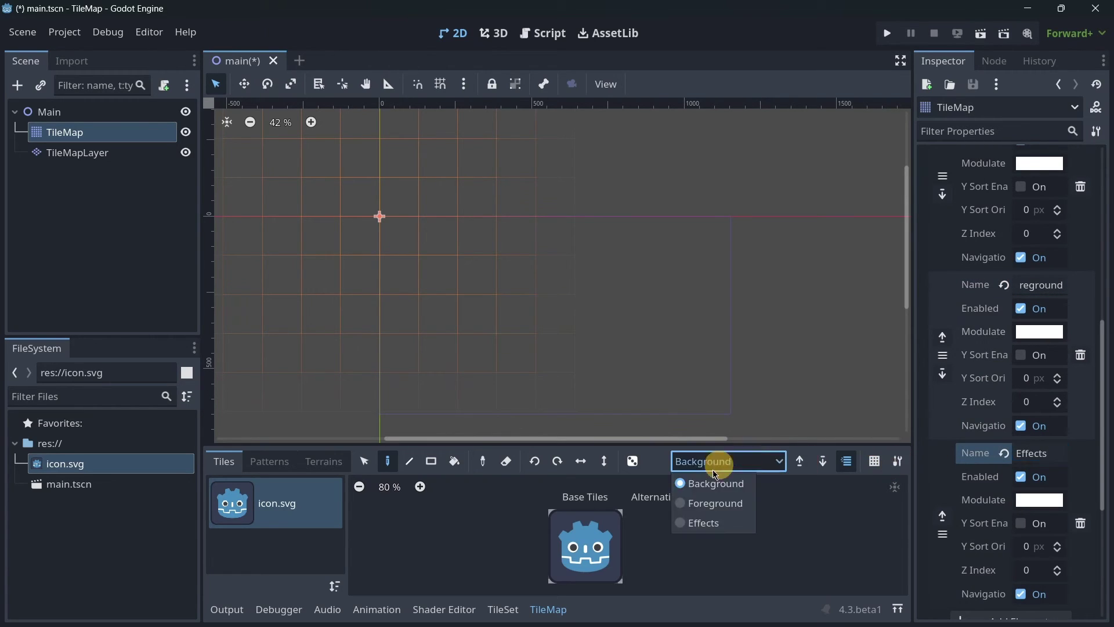
# - Extract the TileMap's layers as individual TileMapLayer nodes Background, Foreground and Effects
pyautogui.click(896, 464)
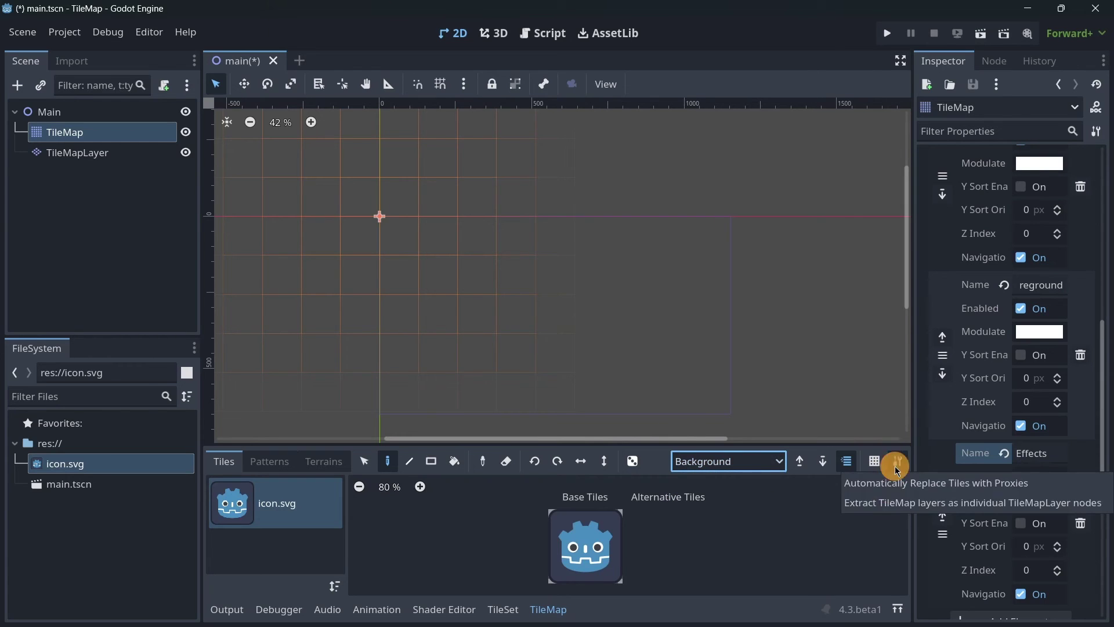
pyautogui.click(886, 503)
pyautogui.click(96, 153)
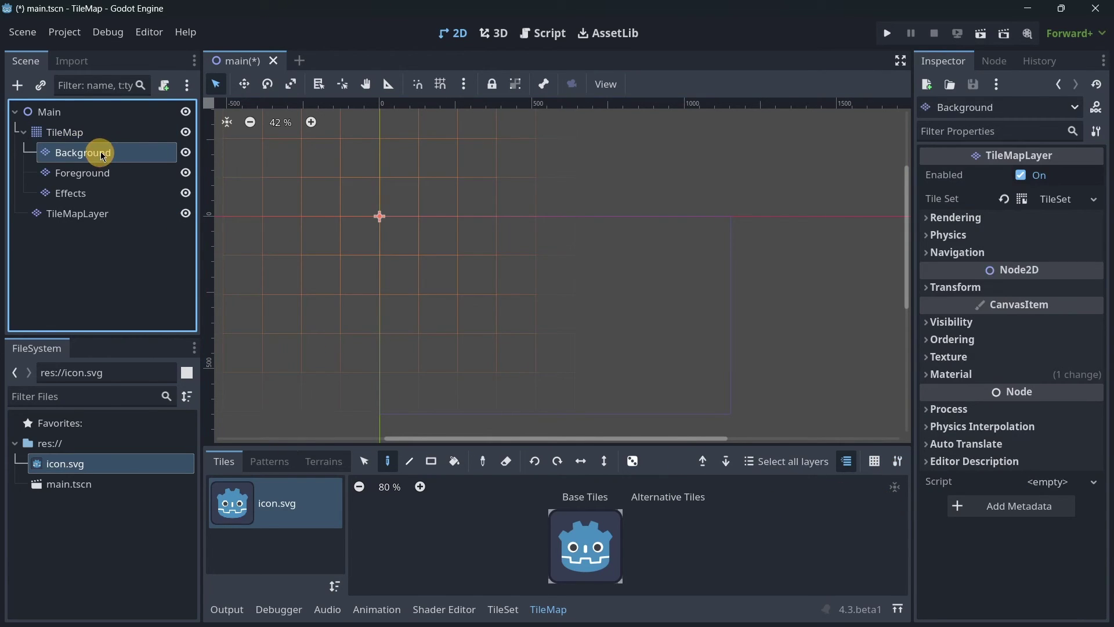
pyautogui.click(89, 132)
# - Check the TileMap's Layers section in the Inspector to confirm no internal layers remain
pyautogui.scroll(4, 989, 372)
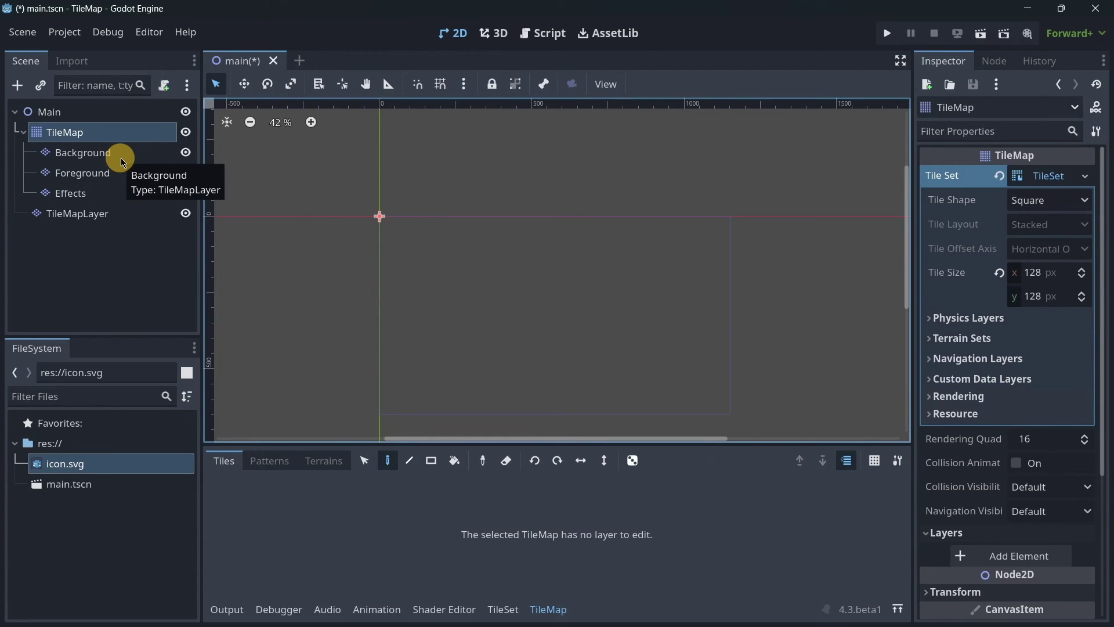
pyautogui.scroll(-2, 994, 422)
pyautogui.click(967, 475)
pyautogui.click(966, 474)
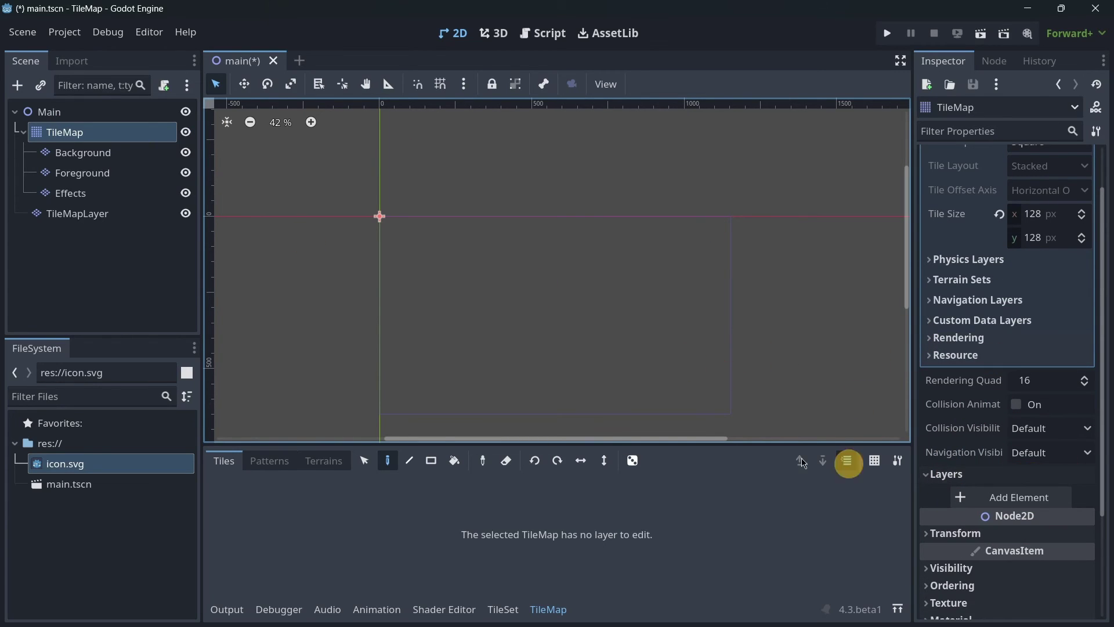
# - Inspect the new Background, Foreground and Effects layer nodes, then return to TileMap
pyautogui.click(72, 152)
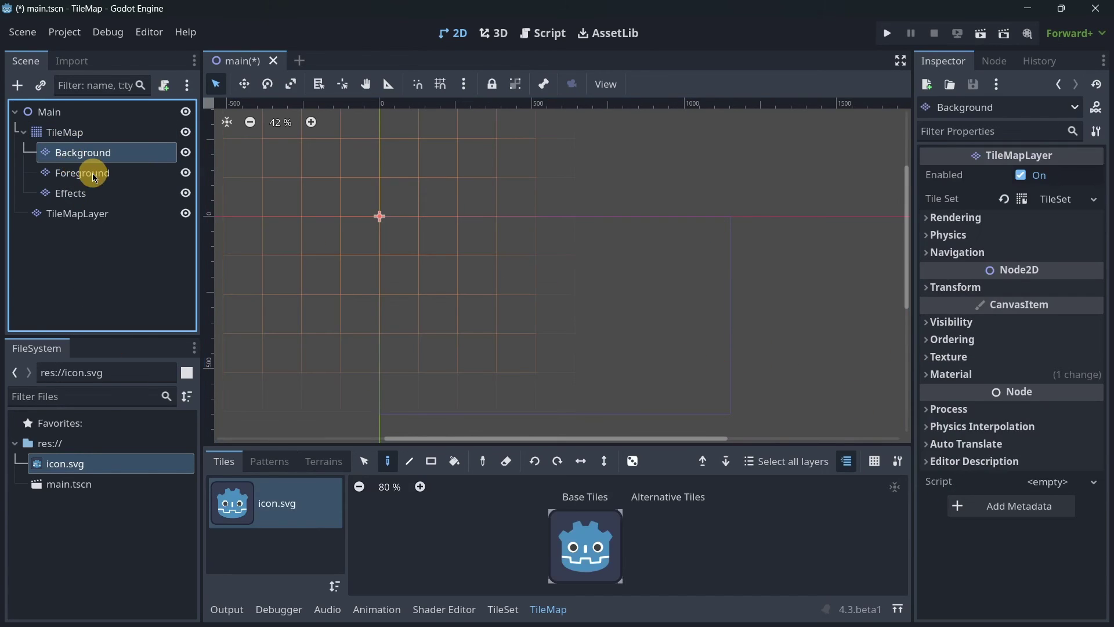
pyautogui.click(92, 174)
pyautogui.click(86, 198)
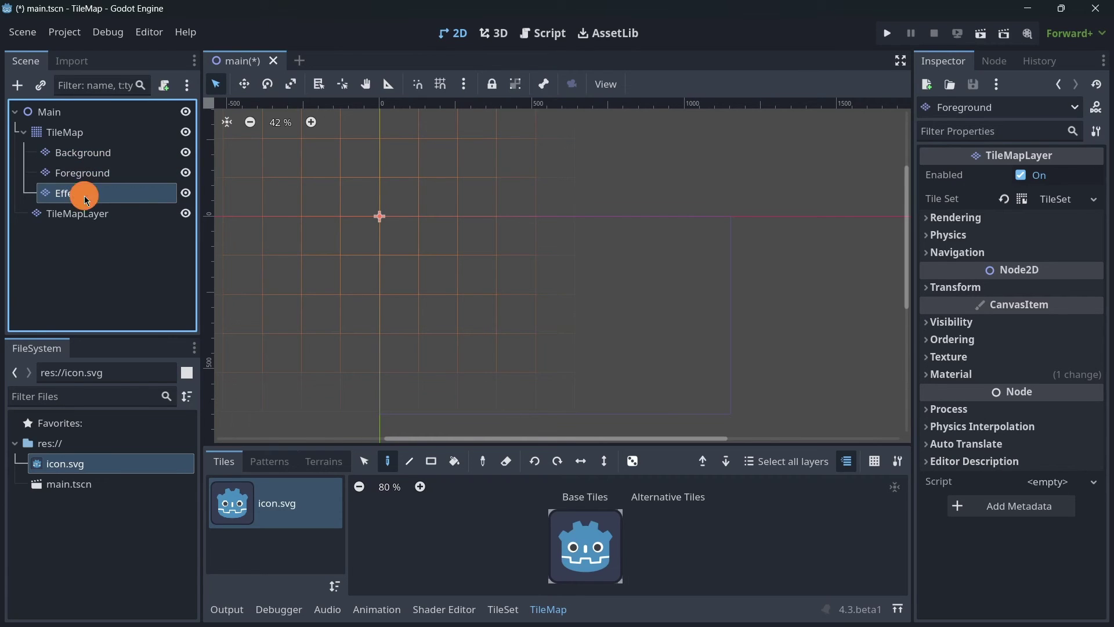
pyautogui.scroll(-3, 529, 255)
pyautogui.click(77, 172)
pyautogui.click(78, 162)
pyautogui.click(77, 193)
pyautogui.click(72, 137)
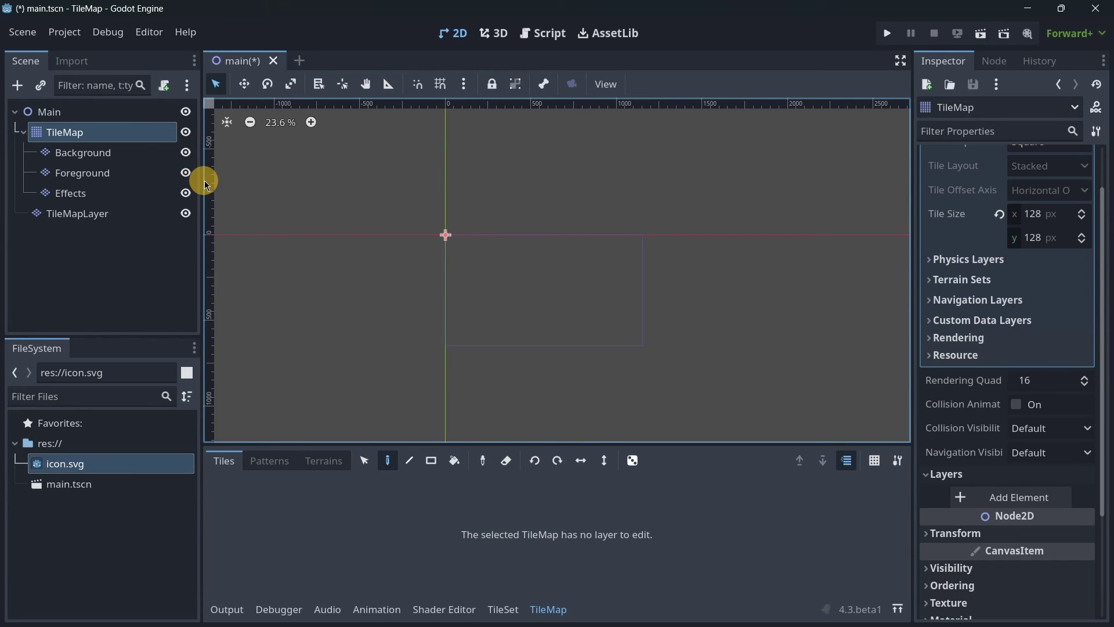
pyautogui.click(121, 216)
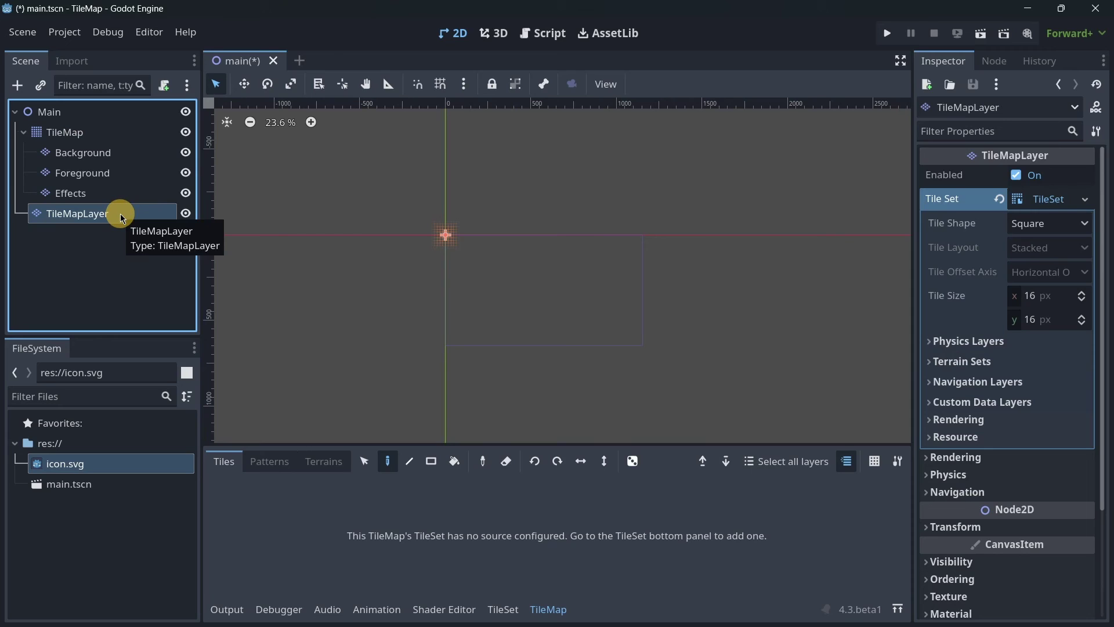
pyautogui.click(117, 229)
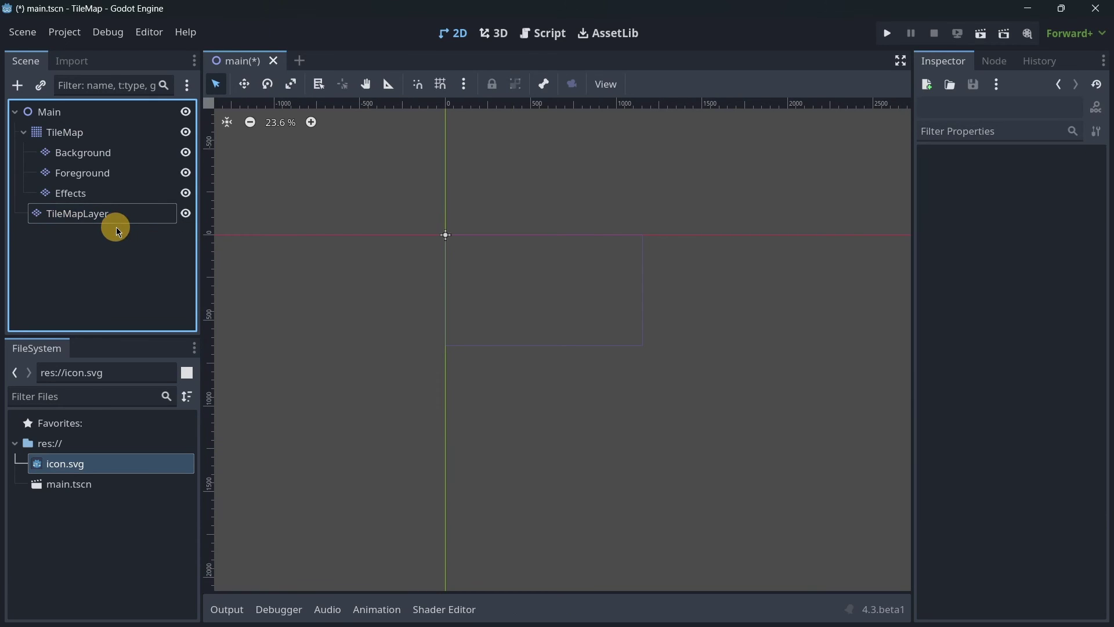
pyautogui.click(111, 132)
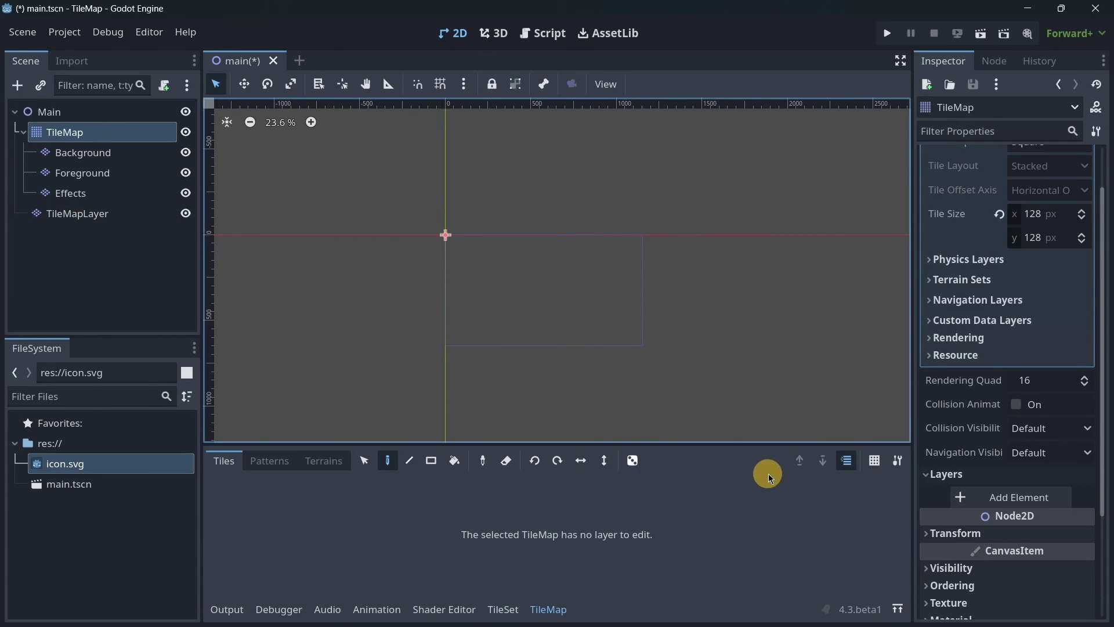
pyautogui.click(894, 461)
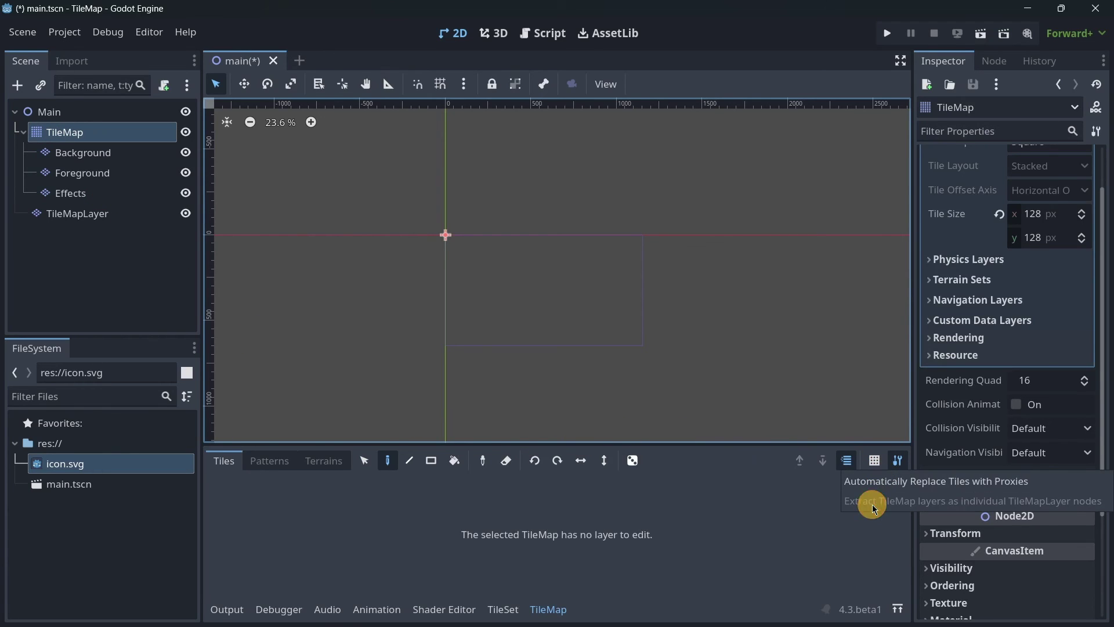
pyautogui.click(824, 507)
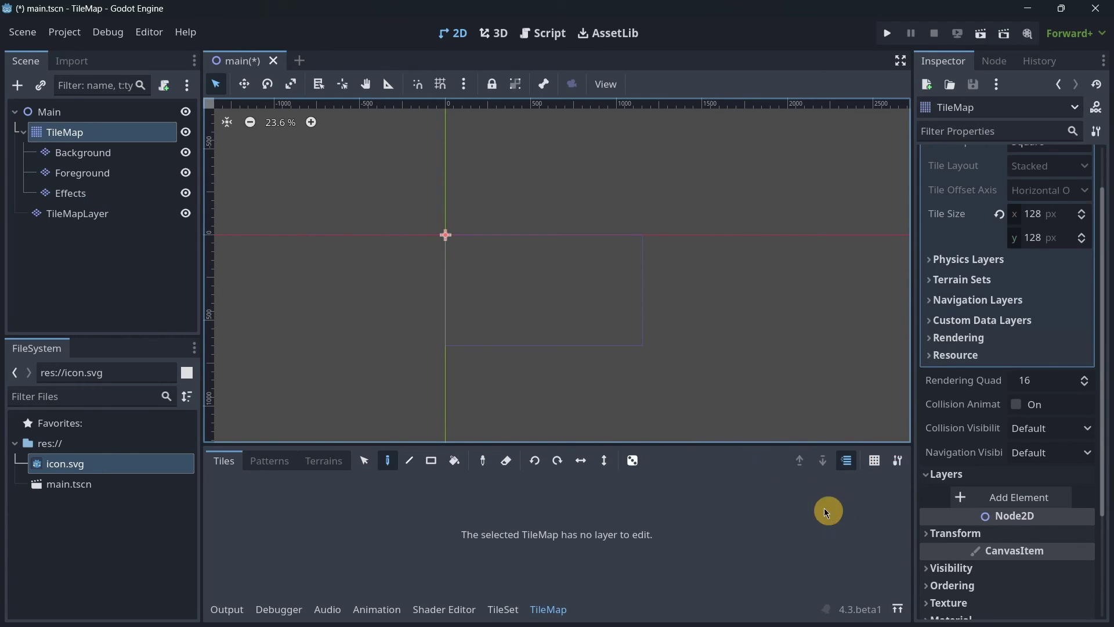
pyautogui.click(97, 131)
# - Change the TileMap node's type to Node2D, keeping its name and layer children
pyautogui.rightClick(97, 133)
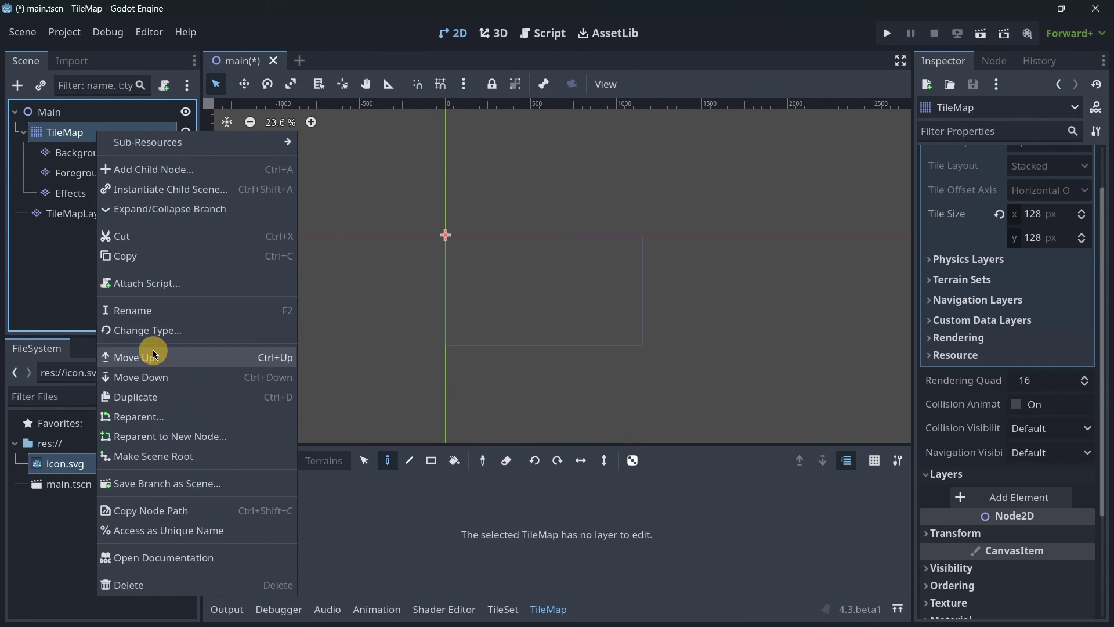
pyautogui.click(144, 331)
pyautogui.doubleClick(406, 188)
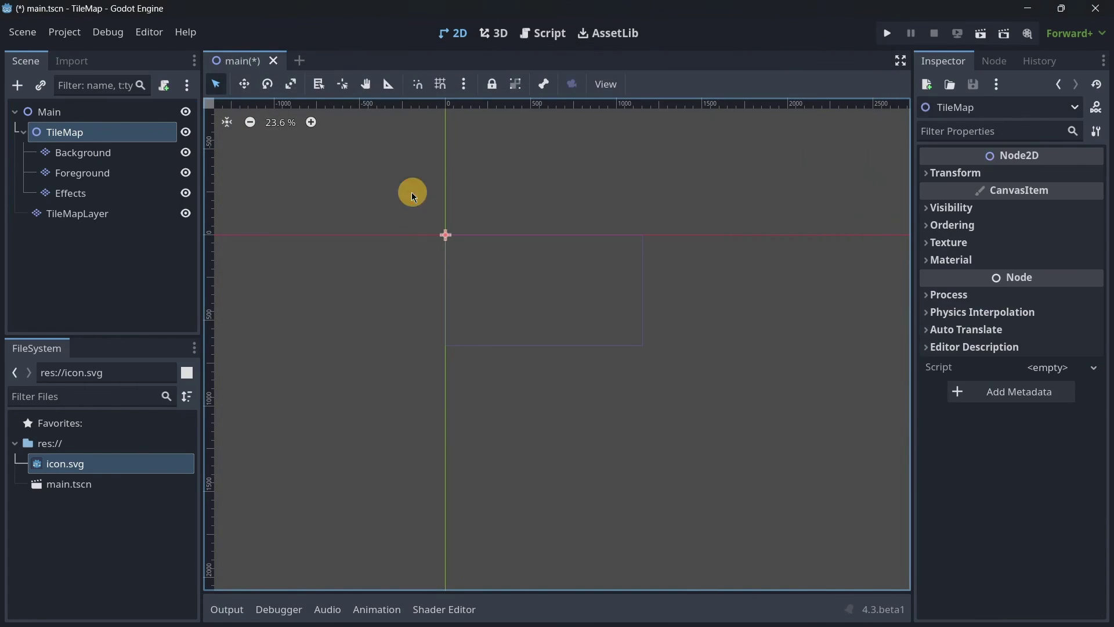
# - Toggle the TileMap node's visibility, leaving it and its layers visible
pyautogui.click(186, 132)
pyautogui.click(186, 132)
pyautogui.click(186, 132)
pyautogui.click(186, 132)
pyautogui.click(186, 132)
pyautogui.click(186, 132)
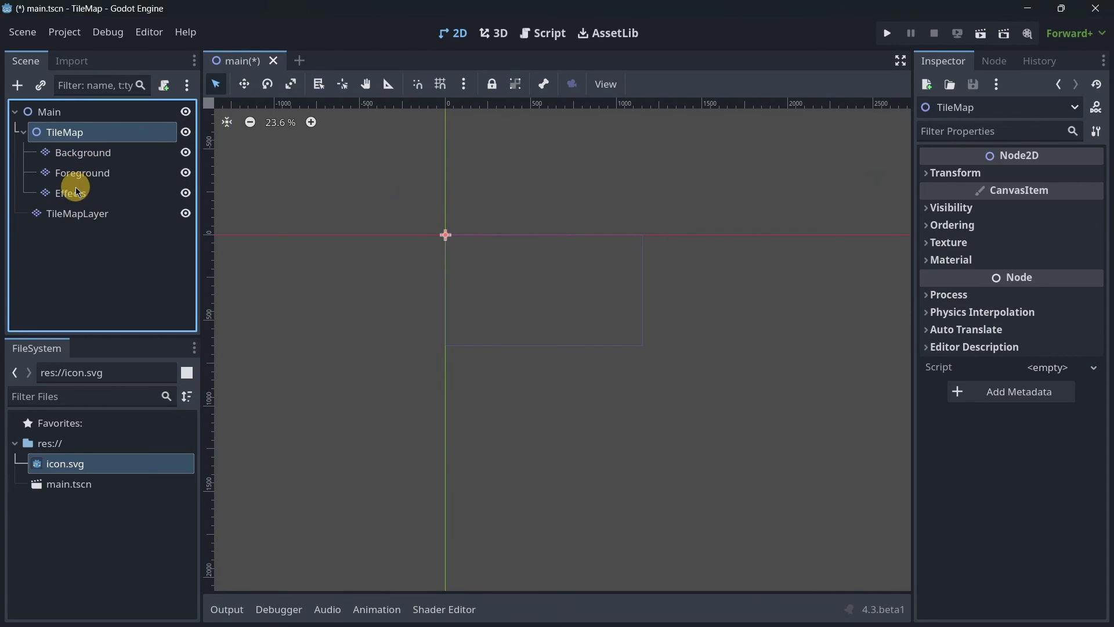